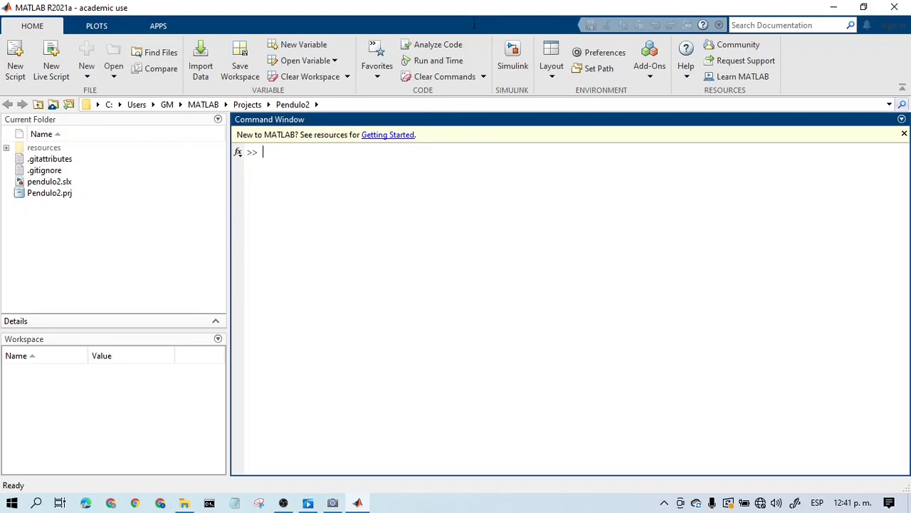
Create a new blank project named Ejemplo_git in the Projects folder, creating its missing project folder.
{"action": "left_click", "coordinate": [513, 62]}
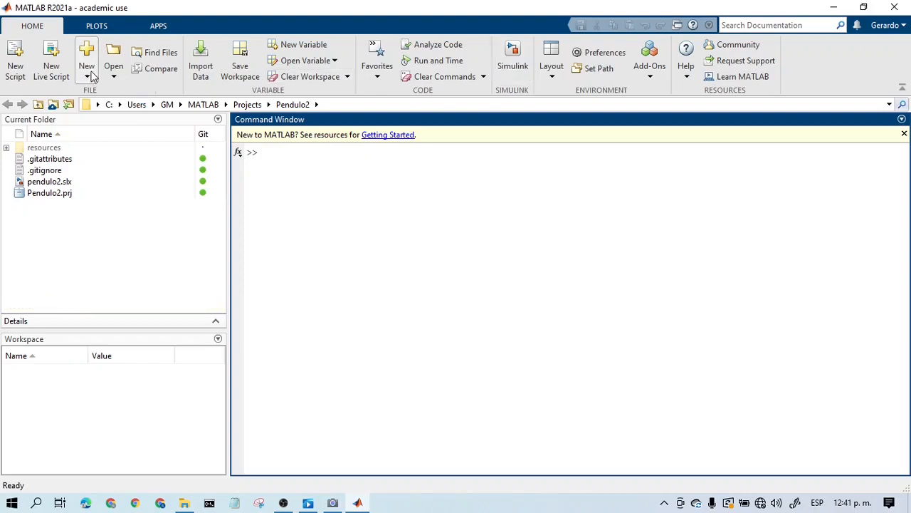
{"action": "left_click", "coordinate": [89, 71]}
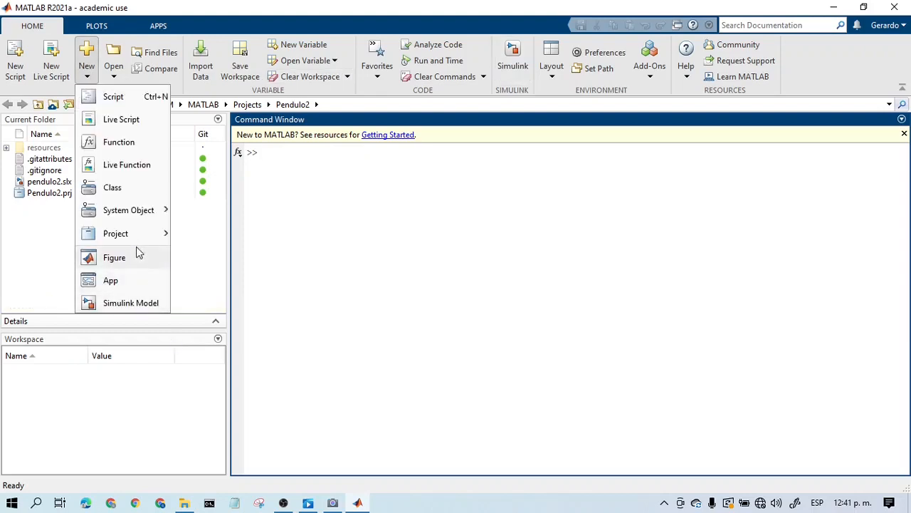
{"action": "mouse_move", "coordinate": [139, 239]}
{"action": "left_click", "coordinate": [228, 237]}
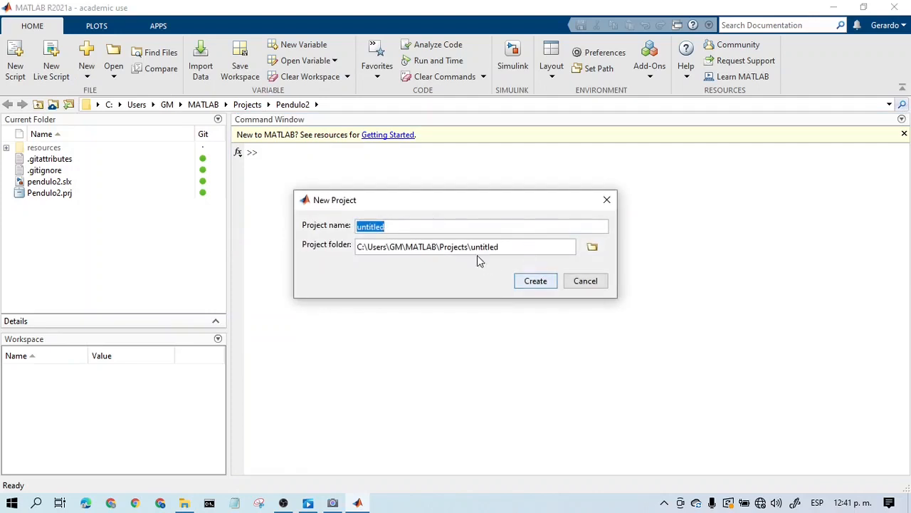
{"action": "left_click_drag", "start_coordinate": [450, 225], "coordinate": [341, 233]}
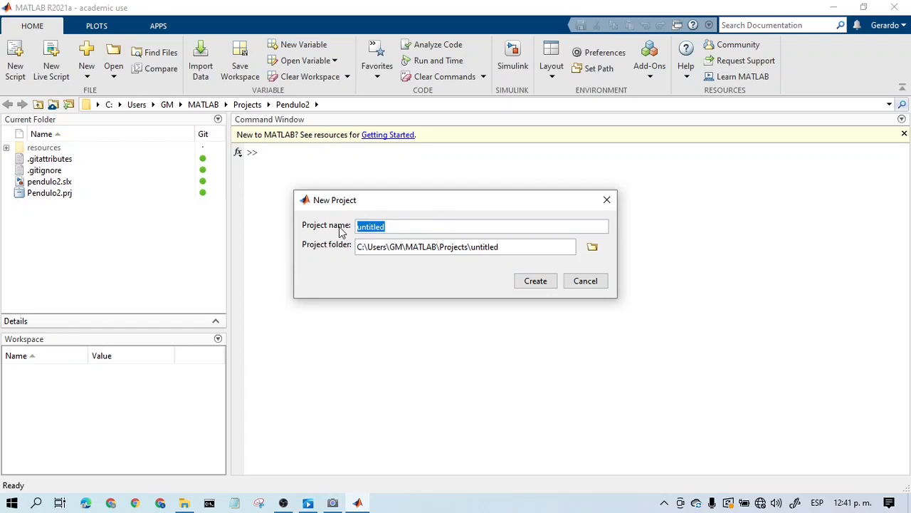
{"action": "type", "text": "Ejem"}
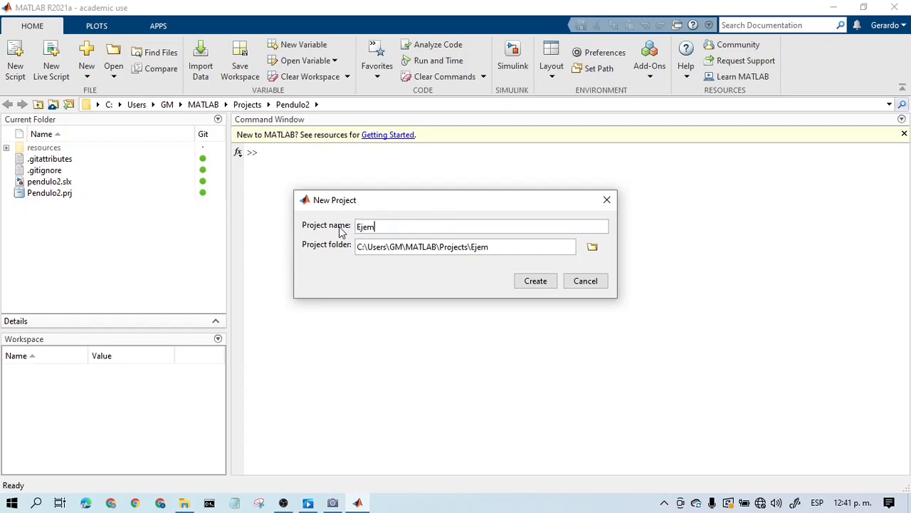
{"action": "type", "text": "plo_git"}
{"action": "left_click", "coordinate": [543, 280]}
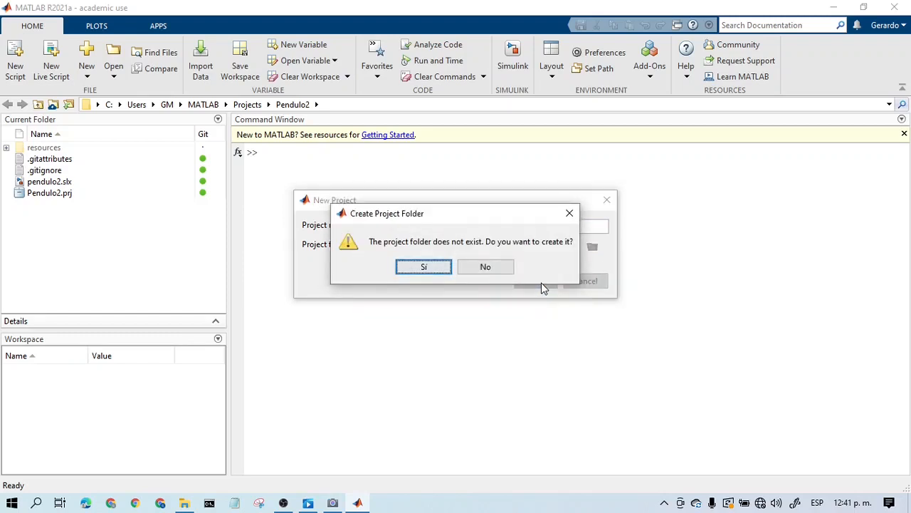
{"action": "left_click", "coordinate": [421, 268]}
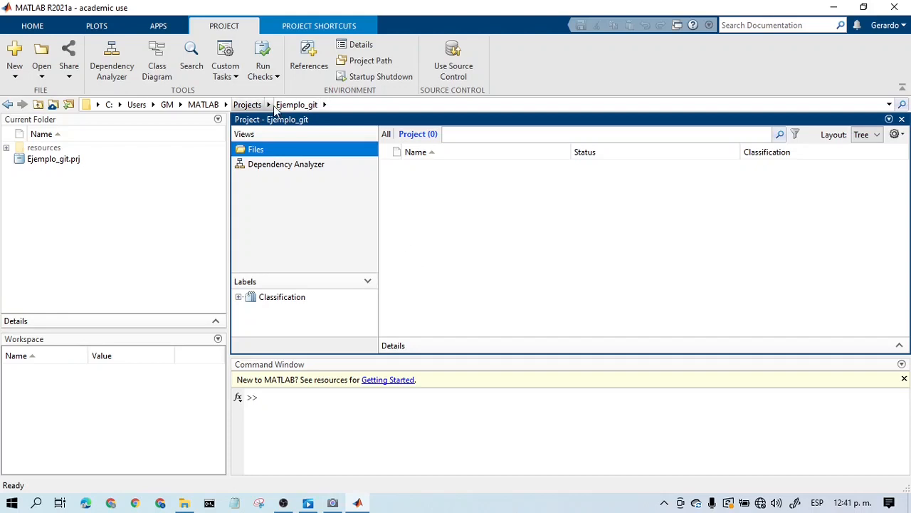
Start Simulink and create a blank model, placing its window beside the project's file list.
{"action": "left_click", "coordinate": [33, 26]}
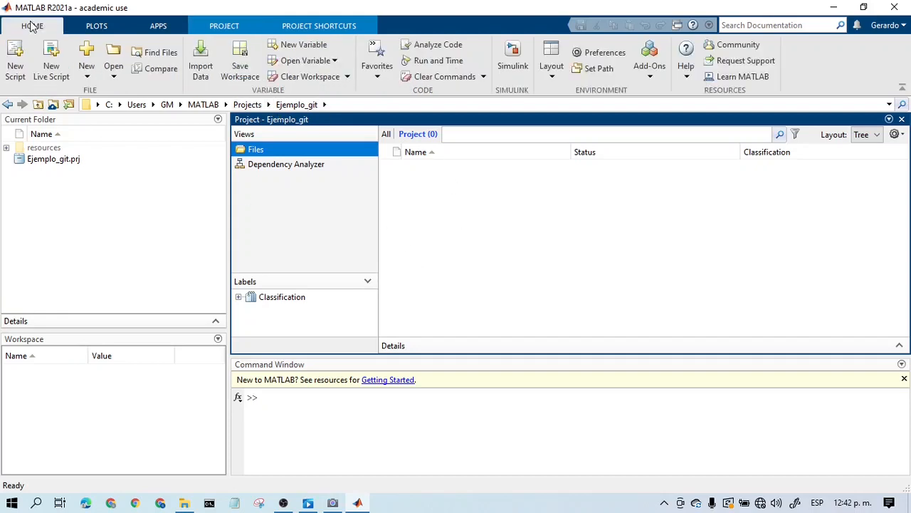
{"action": "left_click", "coordinate": [513, 57]}
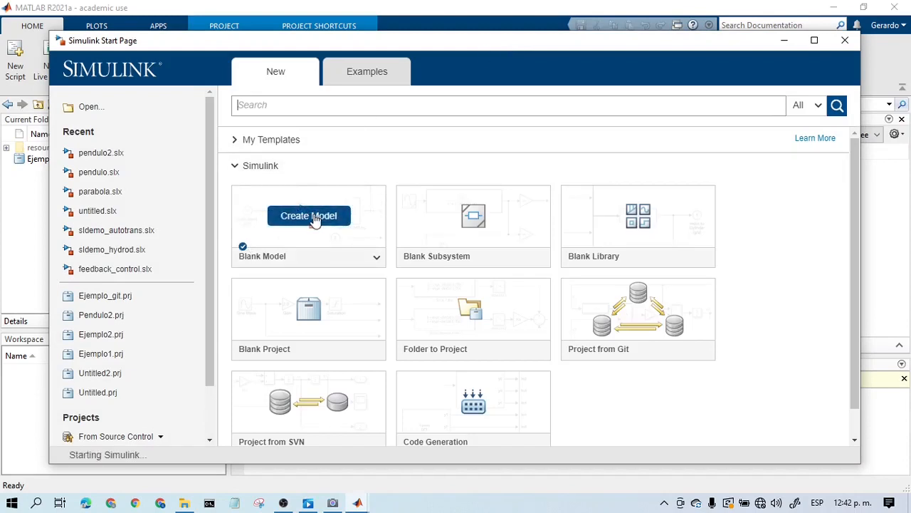
{"action": "left_click", "coordinate": [314, 218]}
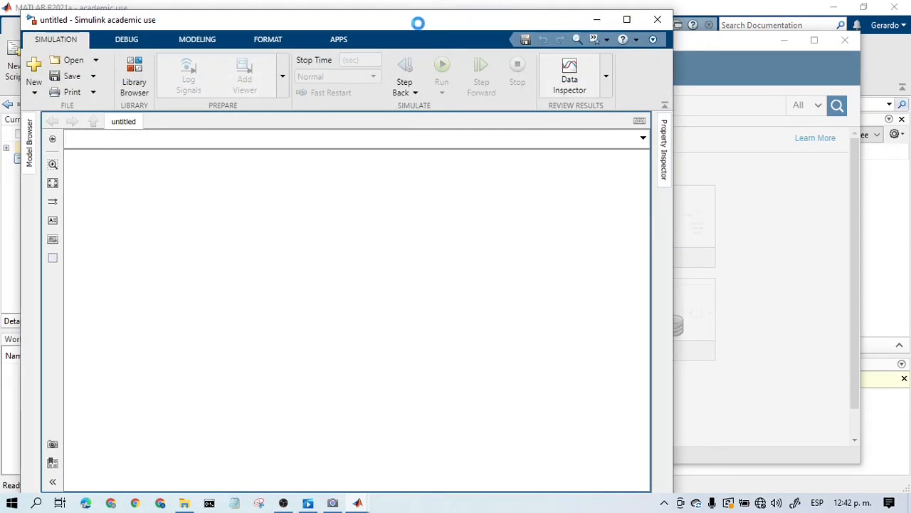
{"action": "left_click_drag", "start_coordinate": [419, 23], "coordinate": [570, 20]}
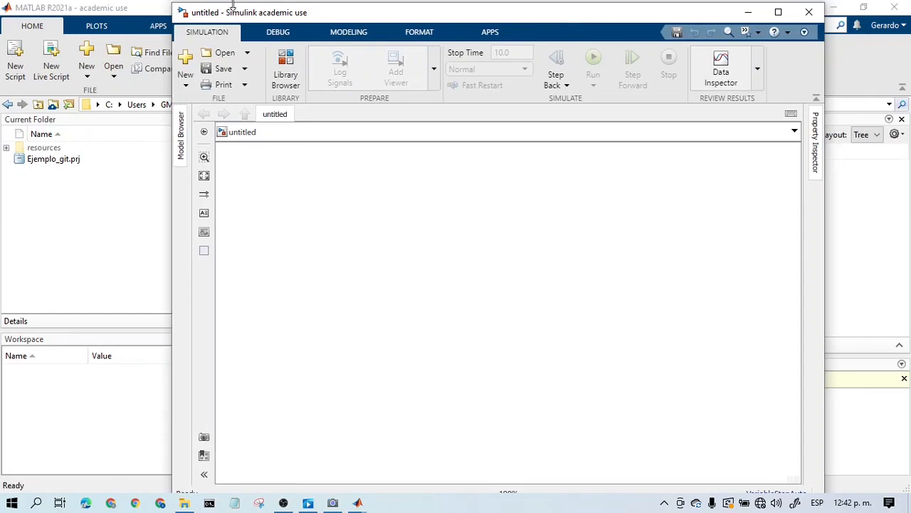
Add a Sine Wave block from the Simulink Sources library to the blank model.
{"action": "left_click", "coordinate": [285, 64]}
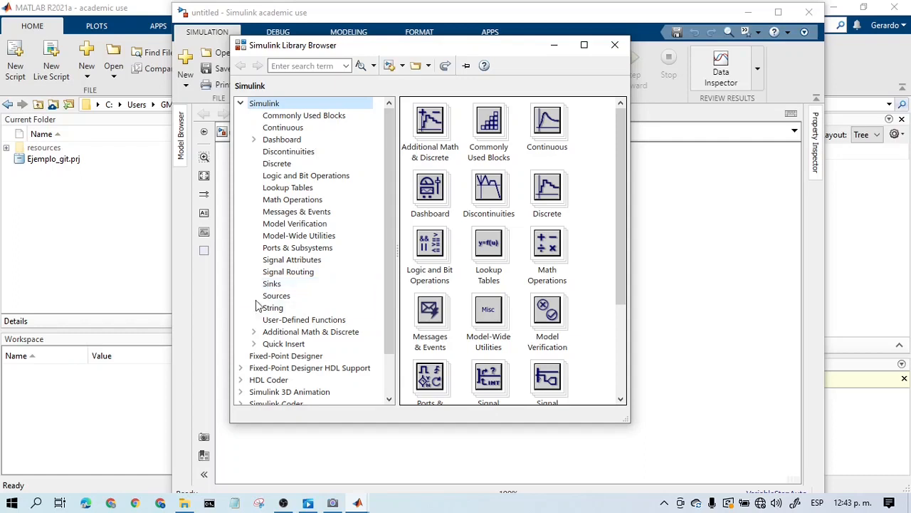
{"action": "left_click", "coordinate": [282, 298]}
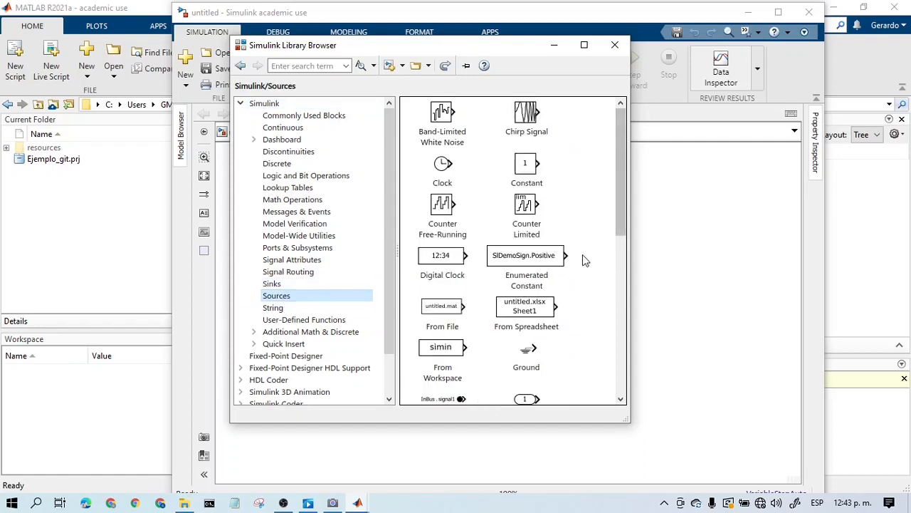
{"action": "scroll", "coordinate": [580, 258], "scroll_direction": "down", "scroll_amount": 10}
{"action": "scroll", "coordinate": [575, 267], "scroll_direction": "down", "scroll_amount": 3}
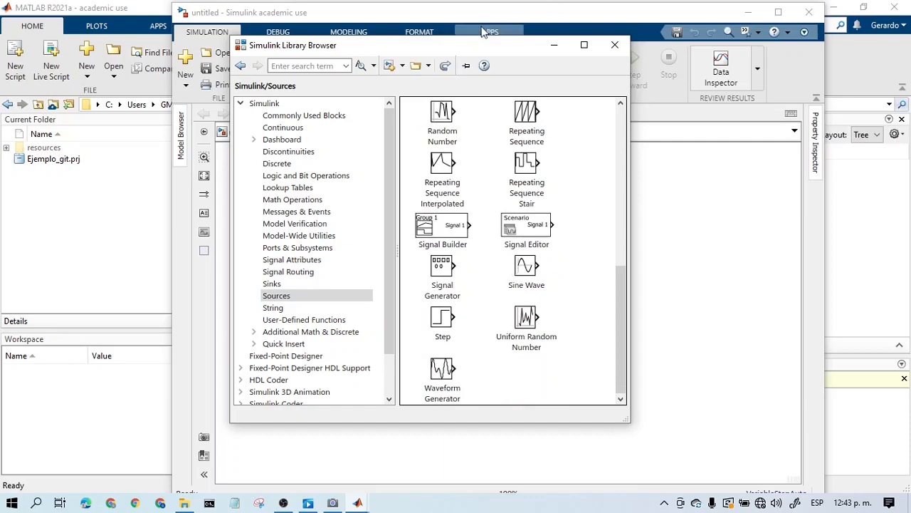
{"action": "left_click_drag", "start_coordinate": [478, 46], "coordinate": [588, 45]}
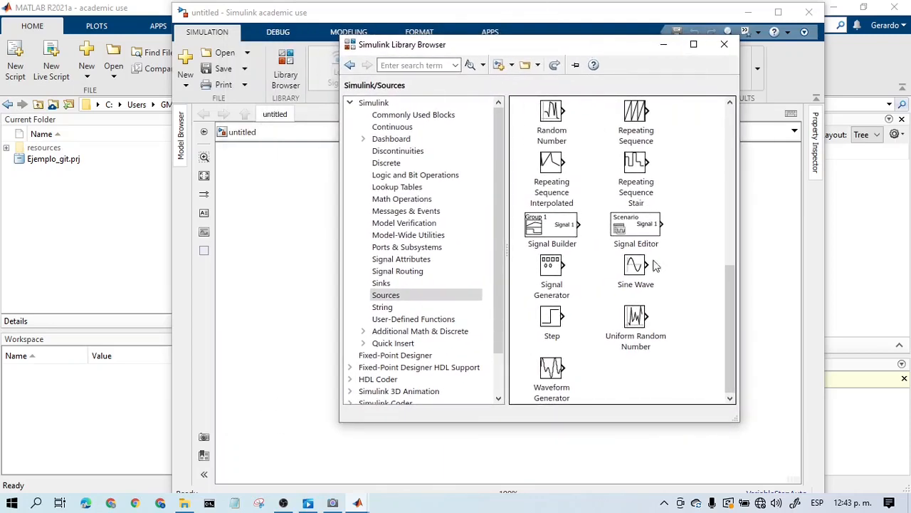
{"action": "left_click_drag", "start_coordinate": [639, 279], "coordinate": [299, 271]}
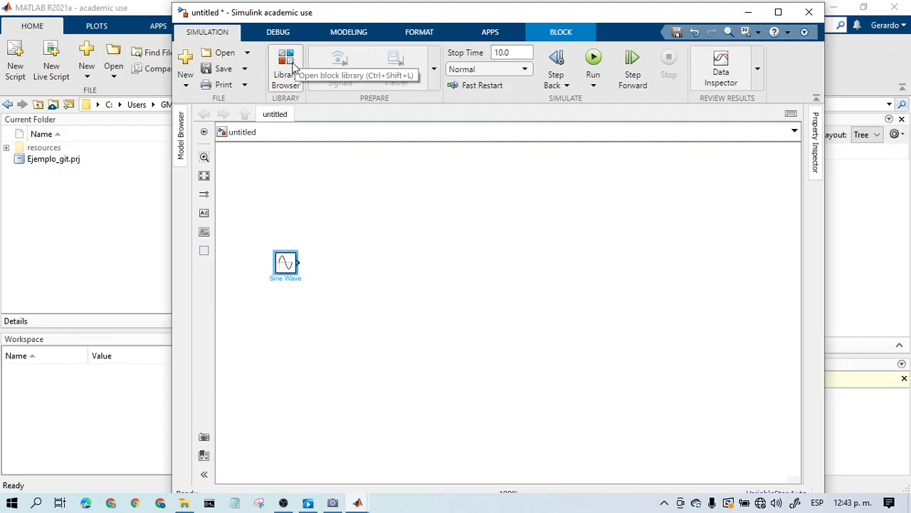
Add a Scope block from the Sinks library beside the Sine Wave block and connect the sine output to it.
{"action": "left_click", "coordinate": [292, 66]}
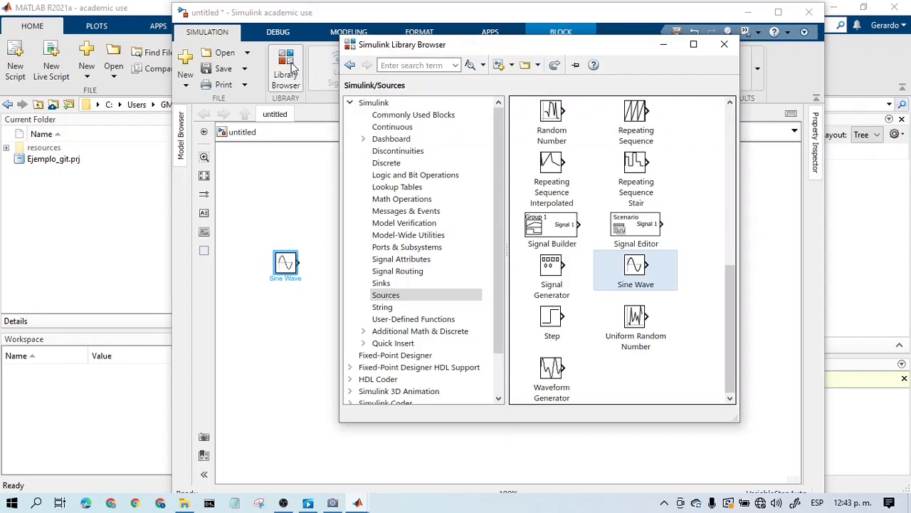
{"action": "left_click", "coordinate": [383, 283]}
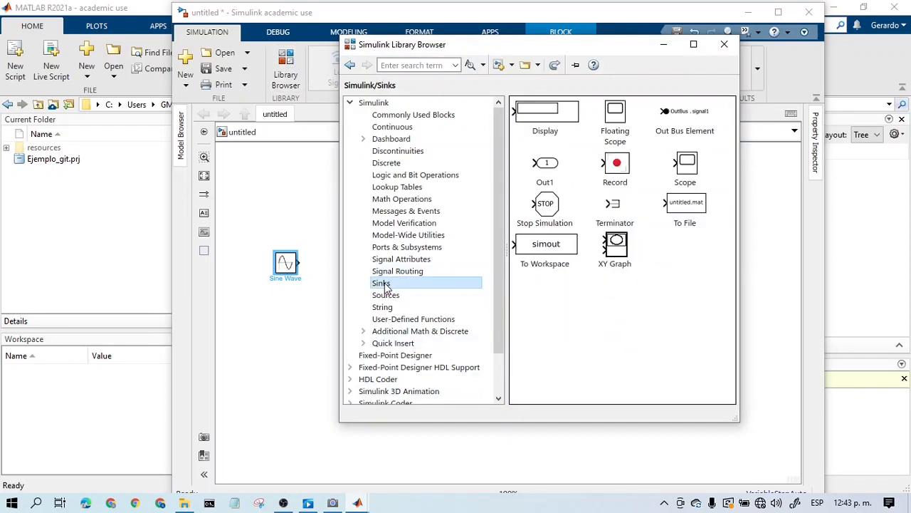
{"action": "left_click_drag", "start_coordinate": [683, 176], "coordinate": [333, 269]}
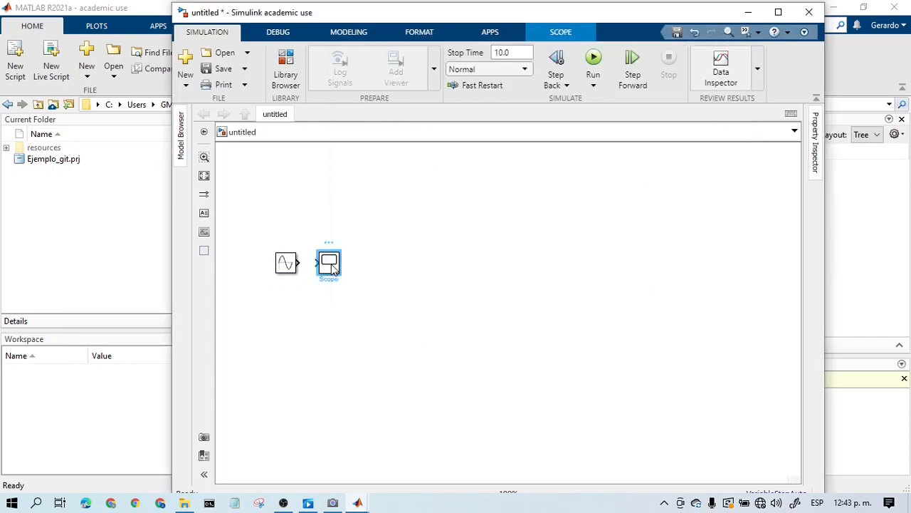
{"action": "left_click_drag", "start_coordinate": [333, 269], "coordinate": [396, 267]}
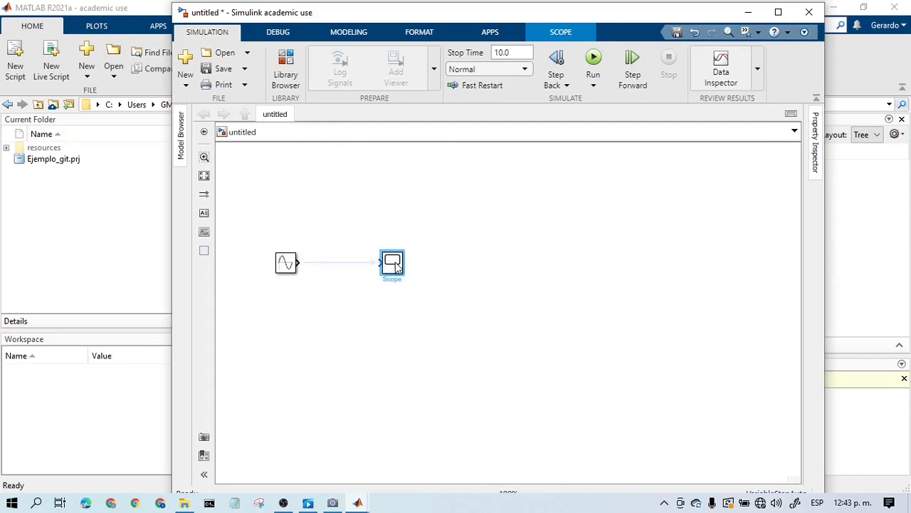
{"action": "left_click", "coordinate": [332, 266]}
{"action": "left_click", "coordinate": [354, 334]}
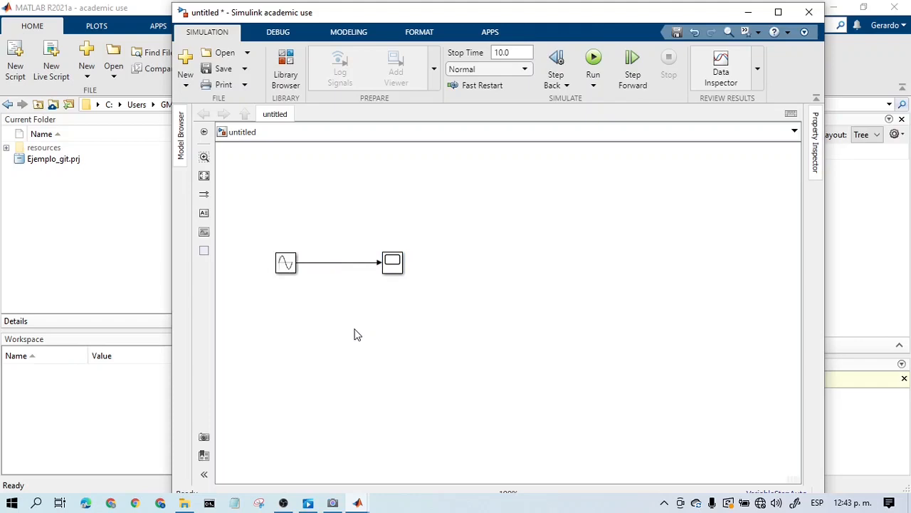
Open the Scope beside the block diagram and run the simulation to plot the sine signal.
{"action": "left_click", "coordinate": [389, 266]}
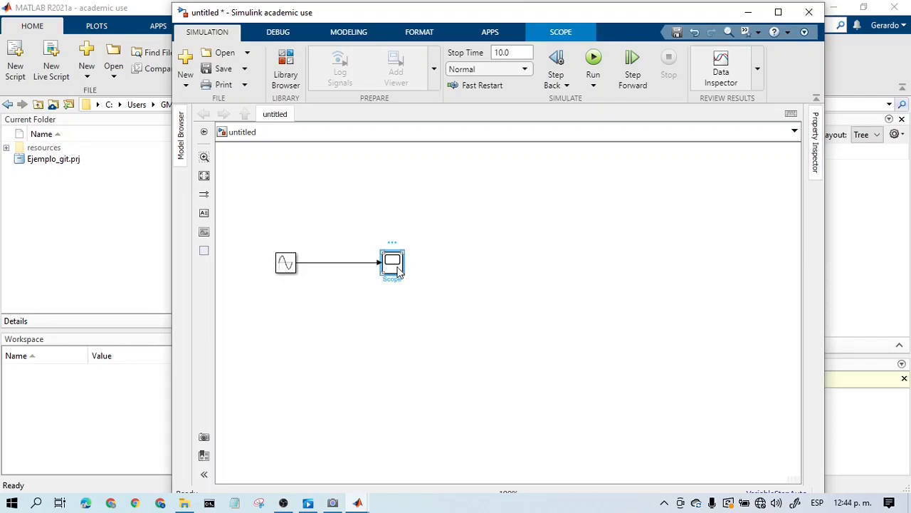
{"action": "double_click", "coordinate": [396, 269]}
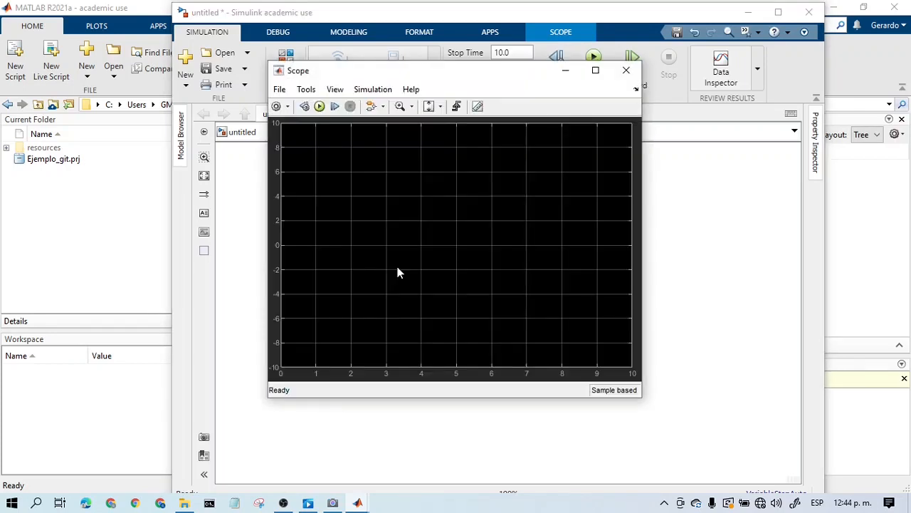
{"action": "left_click_drag", "start_coordinate": [432, 73], "coordinate": [610, 86]}
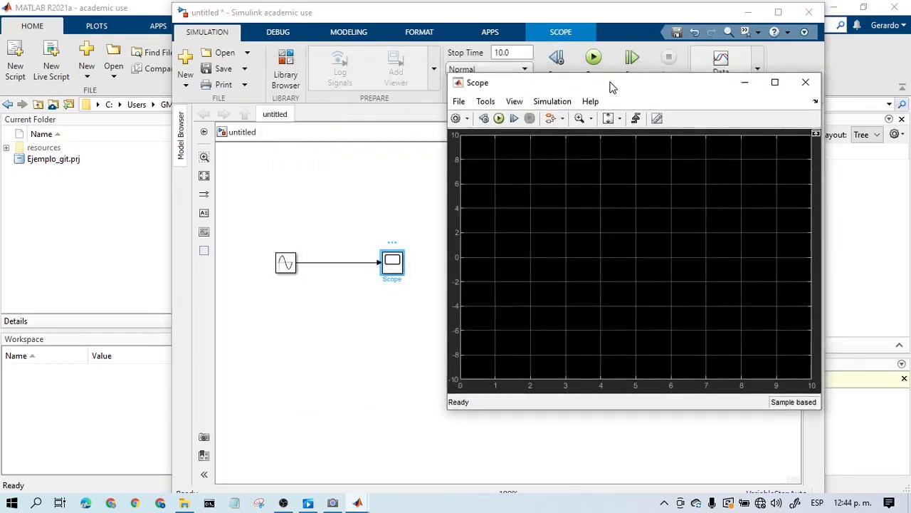
{"action": "left_click", "coordinate": [499, 119]}
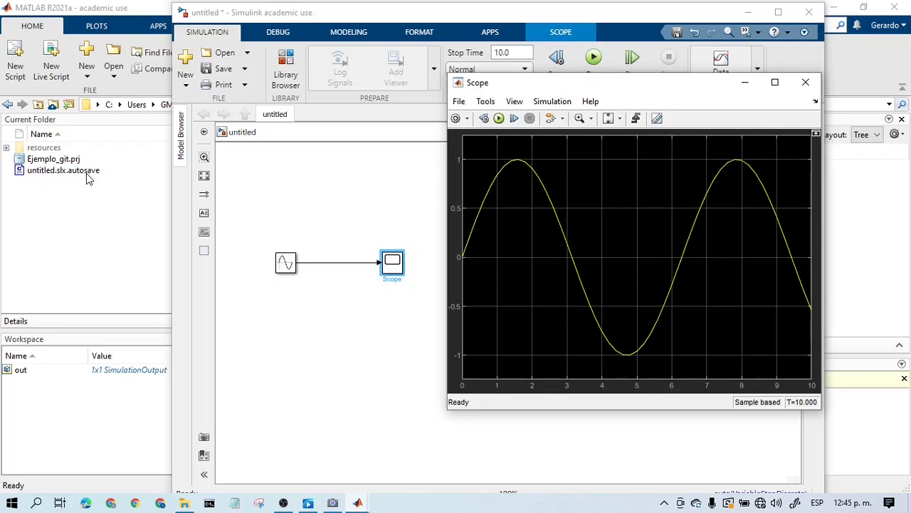
Save the Simulink model as pendulo_v3 in the Ejemplo_git project folder.
{"action": "left_click", "coordinate": [215, 72]}
{"action": "left_click", "coordinate": [215, 73]}
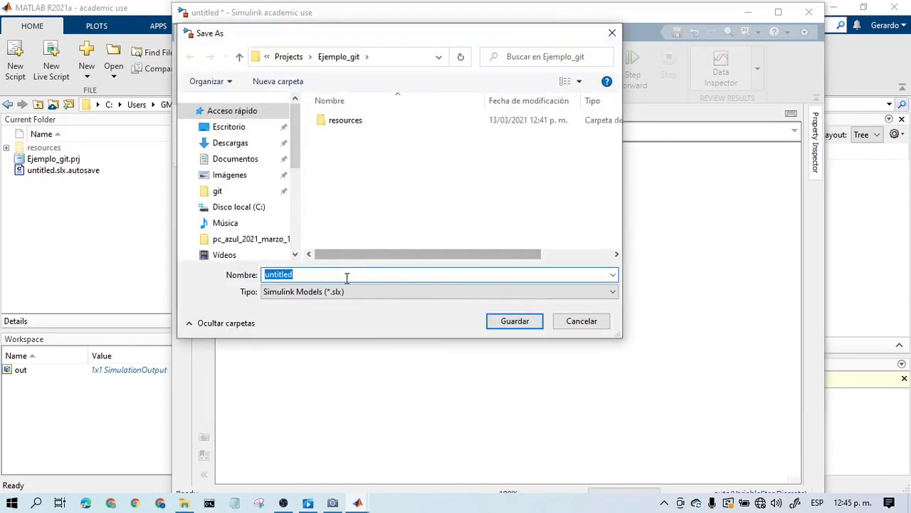
{"action": "type", "text": "si"}
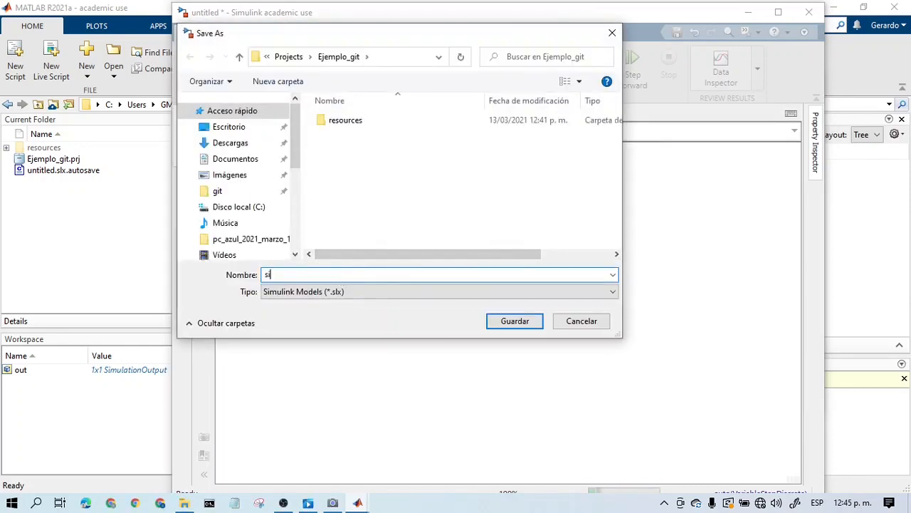
{"action": "type", "text": "mulin"}
{"action": "key", "text": "BackSpace"}
{"action": "key", "text": "BackSpace"}
{"action": "key", "text": "BackSpace"}
{"action": "key", "text": "BackSpace"}
{"action": "key", "text": "BackSpace"}
{"action": "key", "text": "BackSpace"}
{"action": "key", "text": "BackSpace"}
{"action": "type", "text": "pendulo_v3"}
{"action": "left_click", "coordinate": [514, 322]}
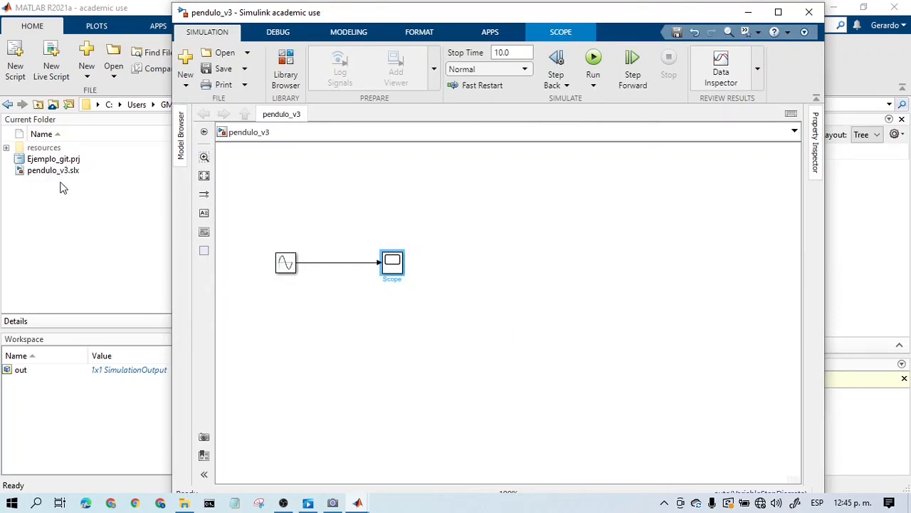
Put the Ejemplo_git project under source control with Git and open the converted project.
{"action": "left_click", "coordinate": [136, 8]}
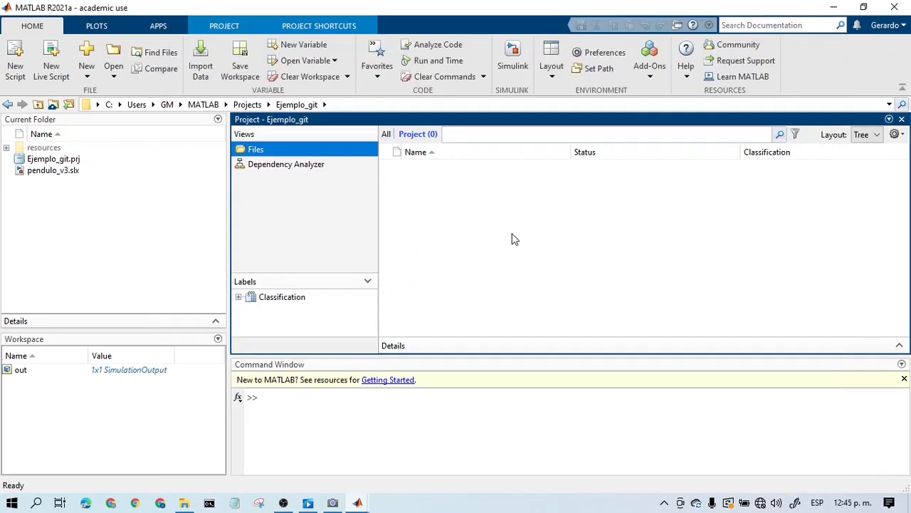
{"action": "left_click", "coordinate": [236, 24]}
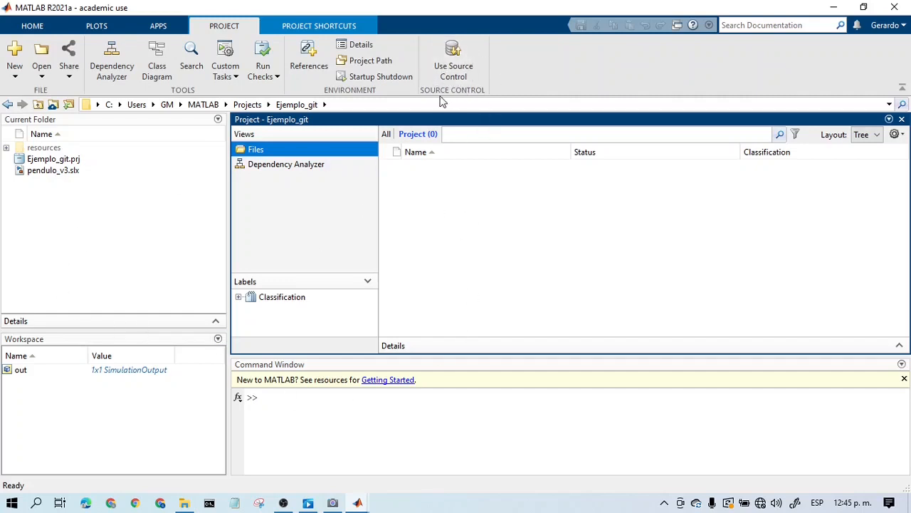
{"action": "left_click", "coordinate": [462, 59]}
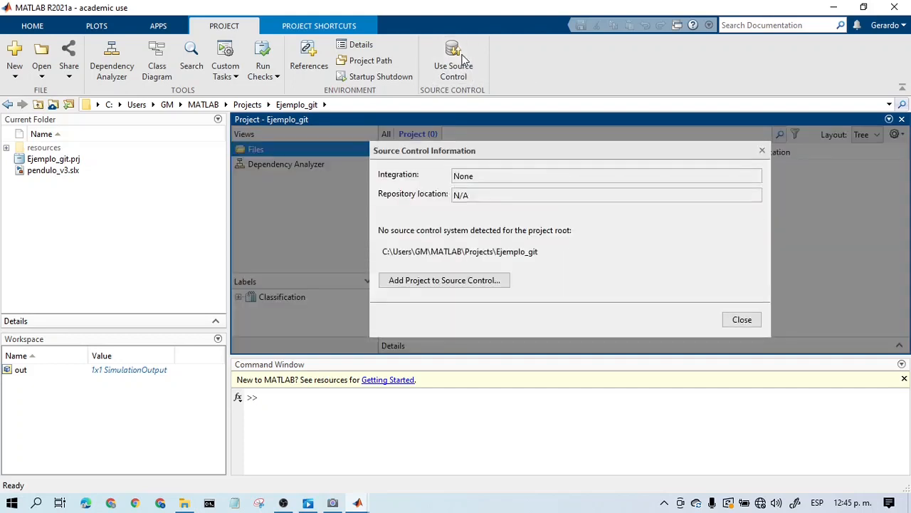
{"action": "left_click", "coordinate": [461, 284]}
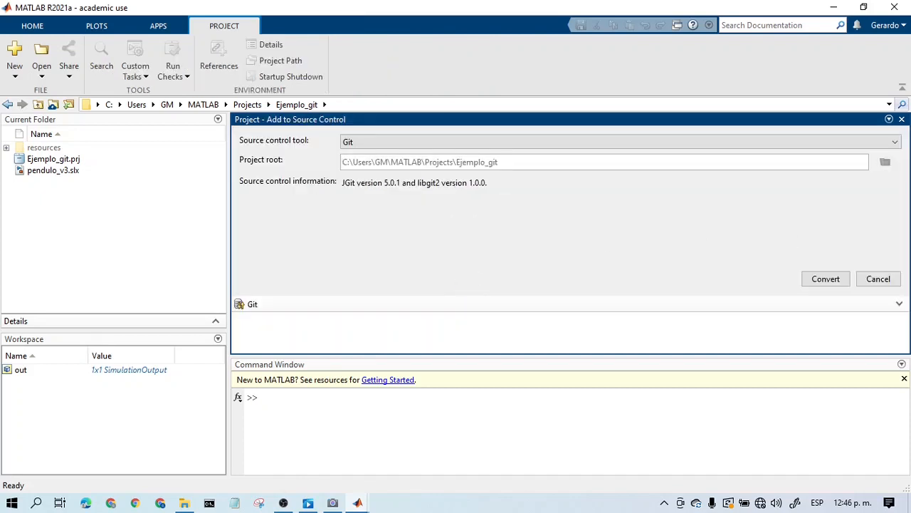
{"action": "left_click", "coordinate": [827, 279]}
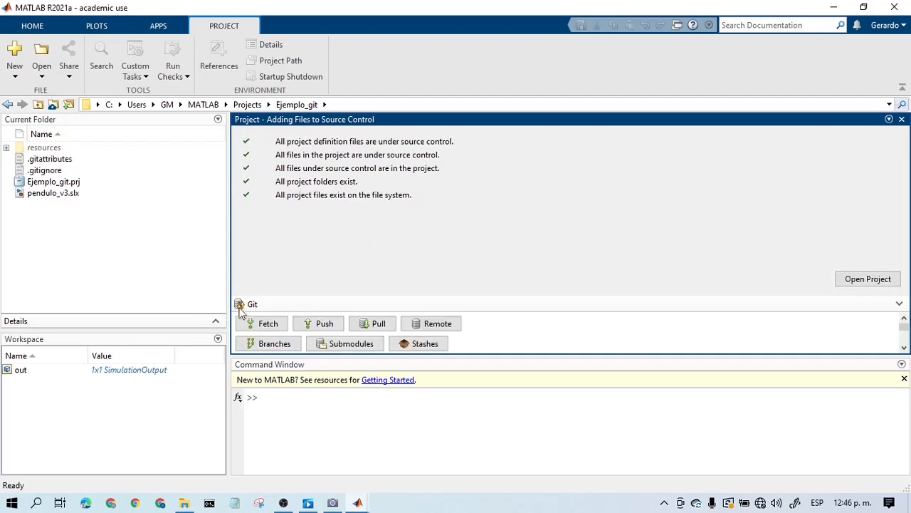
{"action": "left_click", "coordinate": [857, 281]}
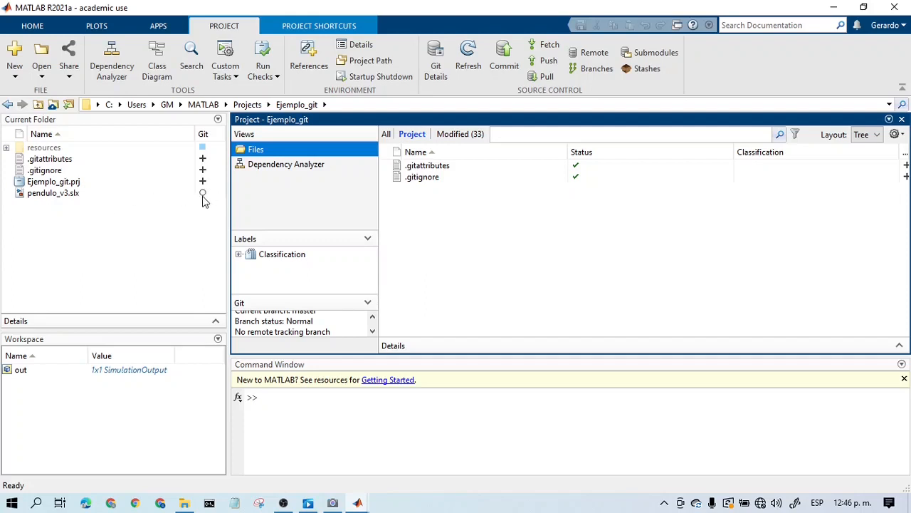
Open the .gitattributes and .gitignore project files in turn, examine their contents, and close each one.
{"action": "mouse_move", "coordinate": [205, 200]}
{"action": "left_click", "coordinate": [425, 168]}
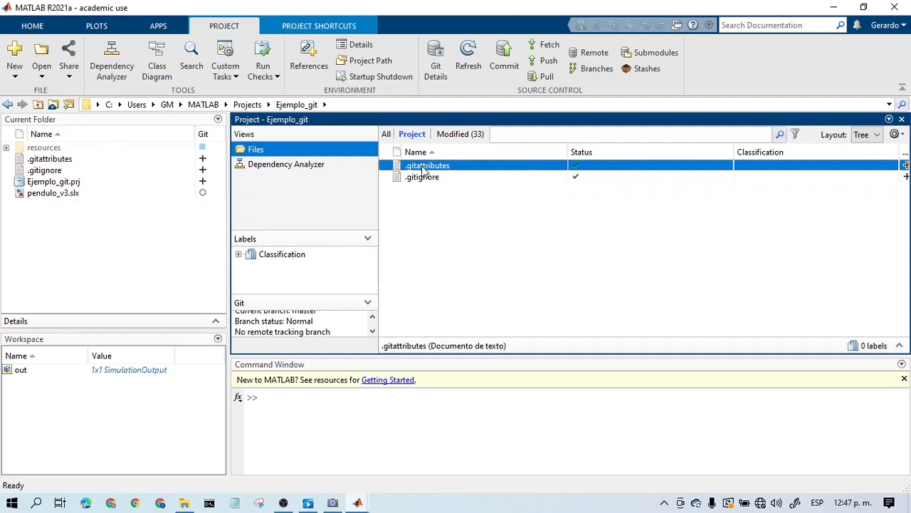
{"action": "double_click", "coordinate": [426, 168]}
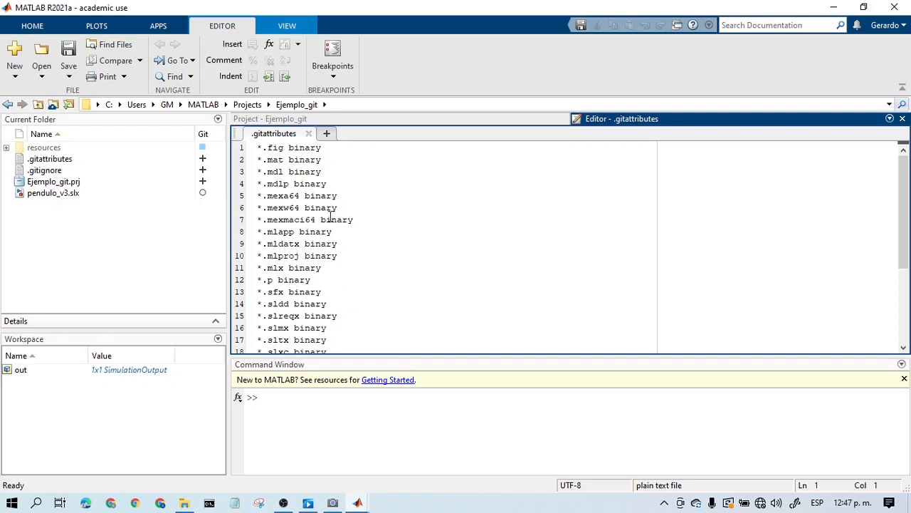
{"action": "left_click", "coordinate": [309, 135]}
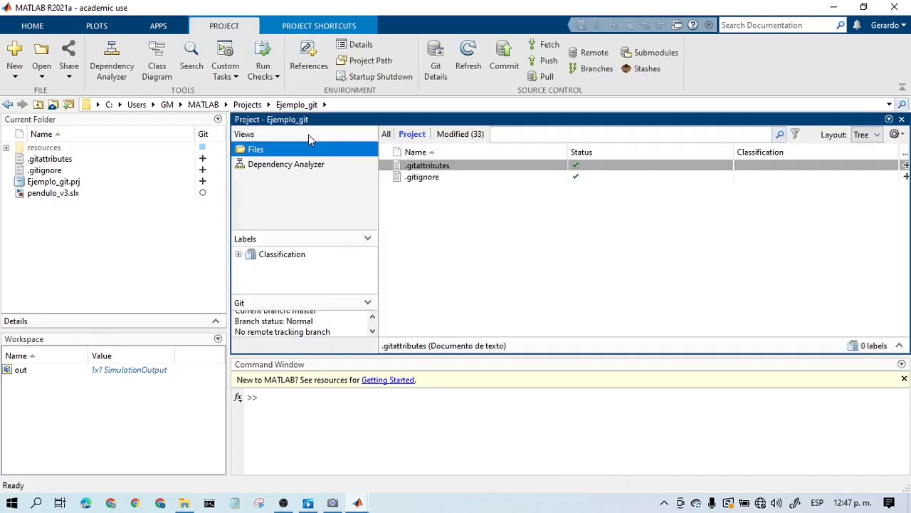
{"action": "left_click", "coordinate": [413, 181]}
{"action": "double_click", "coordinate": [413, 181]}
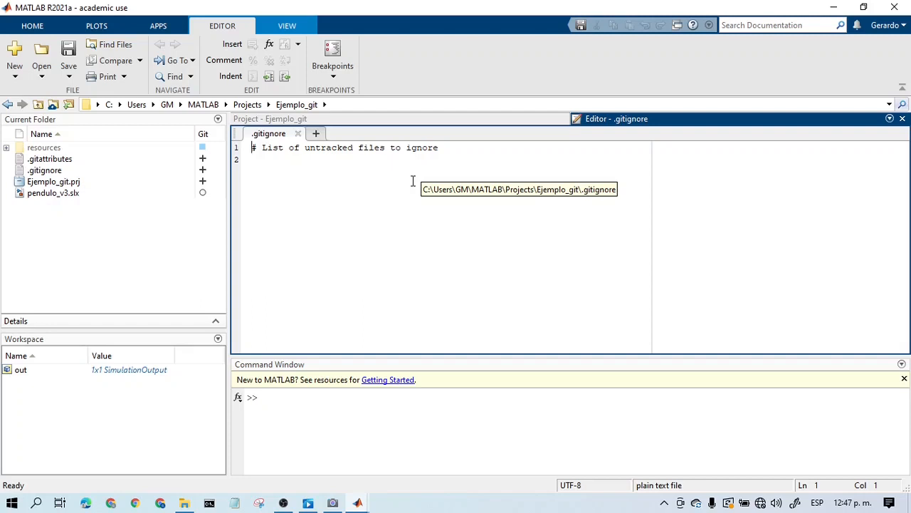
{"action": "left_click", "coordinate": [297, 133]}
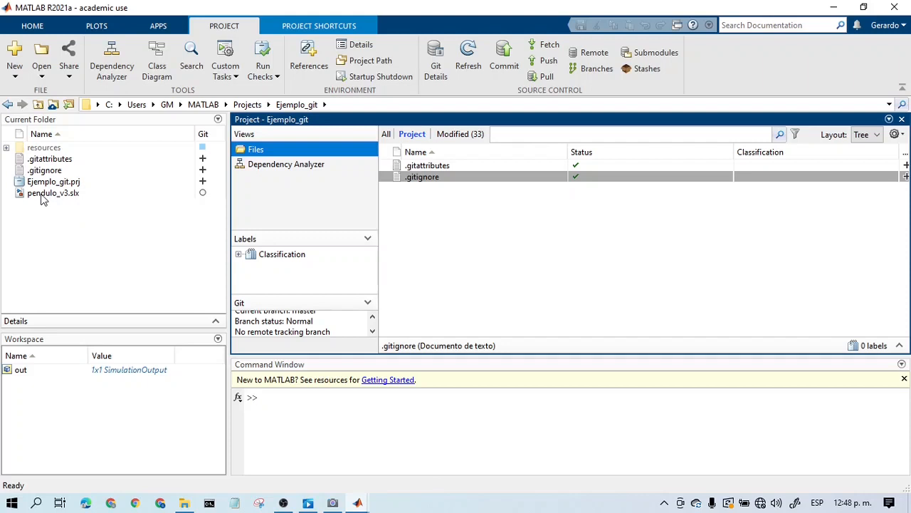
Add pendulo_v3.slx from the current folder to the project files, updating the project path with Move and Update.
{"action": "left_click_drag", "start_coordinate": [42, 199], "coordinate": [524, 243]}
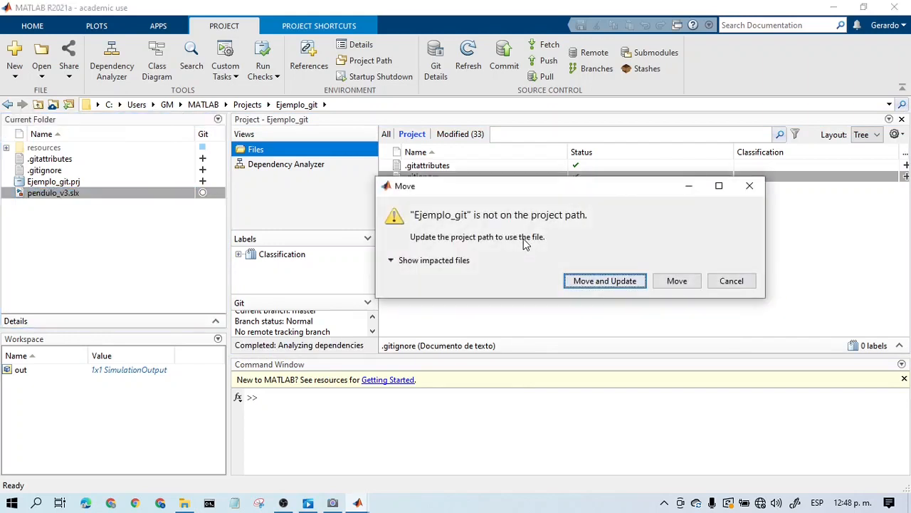
{"action": "left_click", "coordinate": [626, 280]}
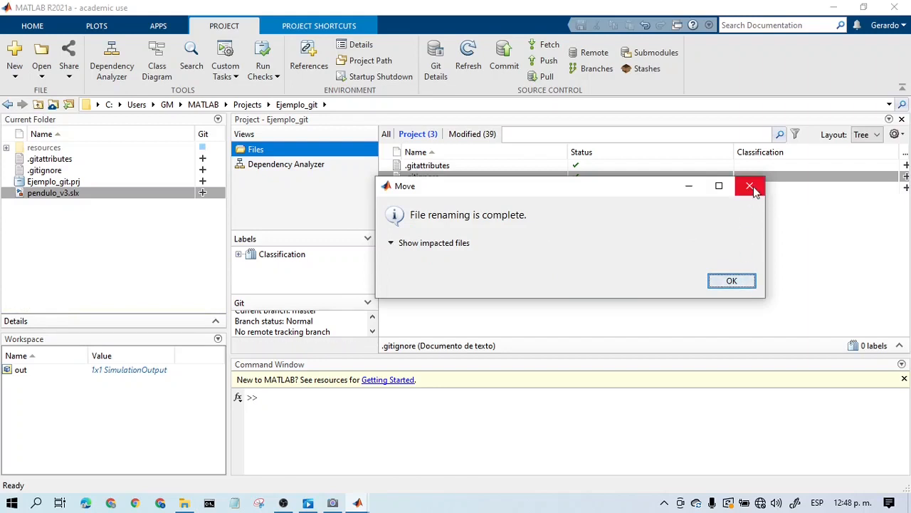
{"action": "left_click", "coordinate": [734, 279]}
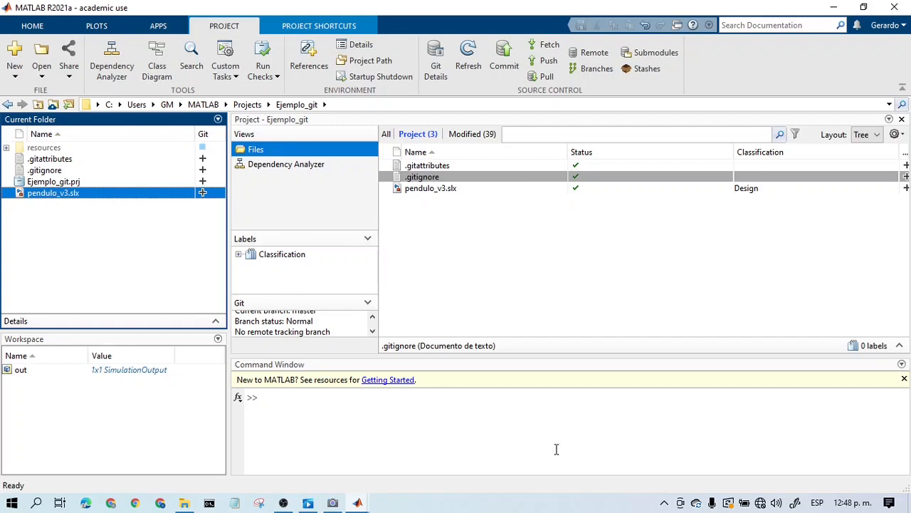
Add a Derivative block below the sine line in pendulo_v3, feed it from that line, and connect its output to the Scope.
{"action": "mouse_move", "coordinate": [357, 502]}
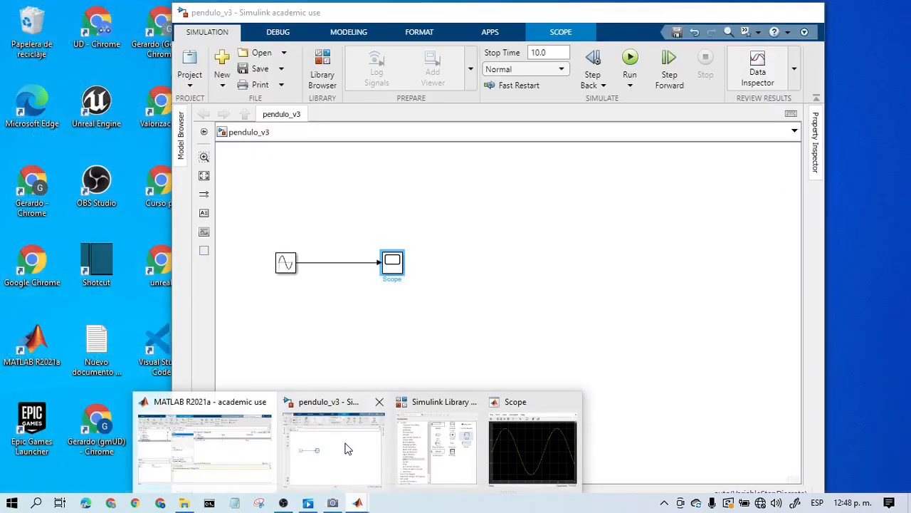
{"action": "left_click", "coordinate": [347, 449]}
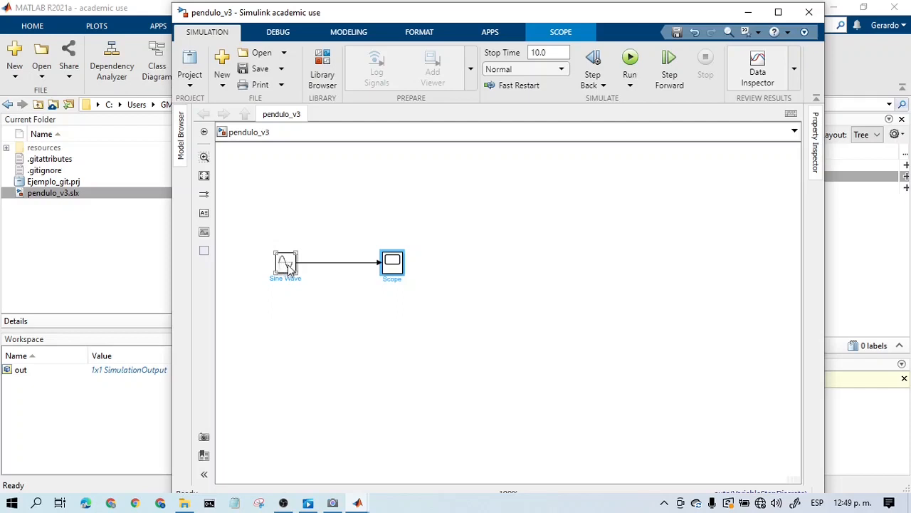
{"action": "left_click", "coordinate": [324, 68]}
{"action": "left_click_drag", "start_coordinate": [633, 173], "coordinate": [320, 304]}
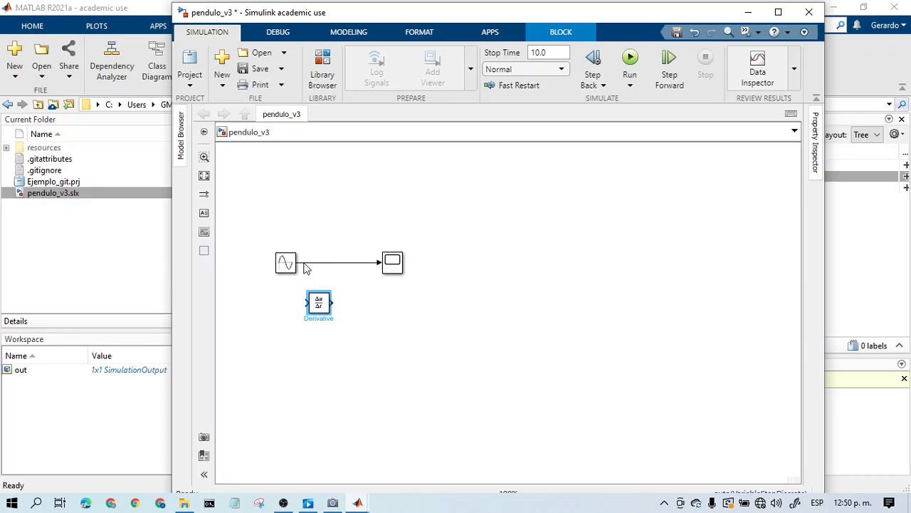
{"action": "left_click_drag", "start_coordinate": [306, 267], "coordinate": [307, 305]}
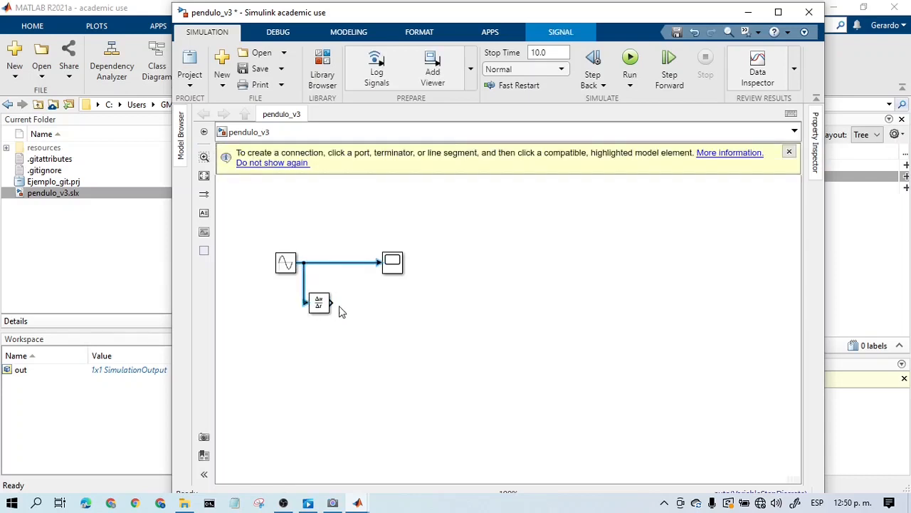
{"action": "left_click_drag", "start_coordinate": [331, 303], "coordinate": [378, 272]}
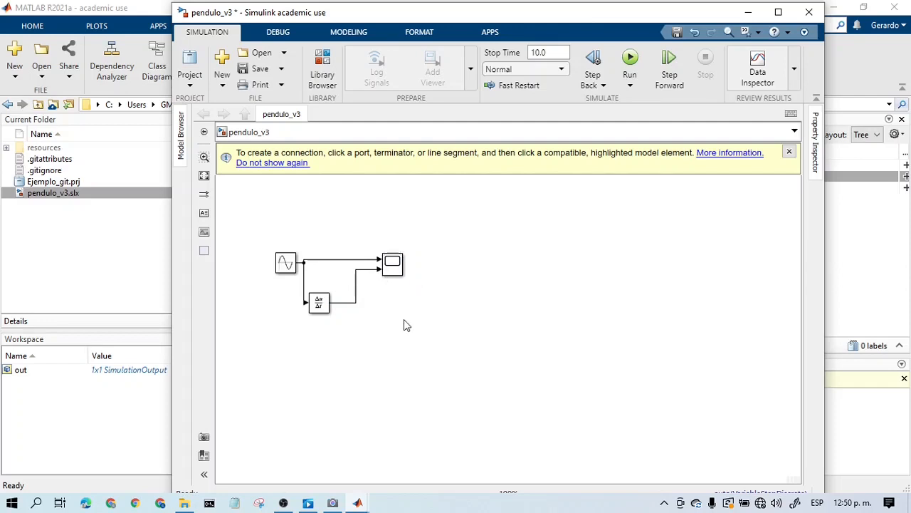
Open the Scope, run the simulation to plot the sine and its derivative, and save the model.
{"action": "left_click", "coordinate": [394, 274]}
{"action": "double_click", "coordinate": [394, 273]}
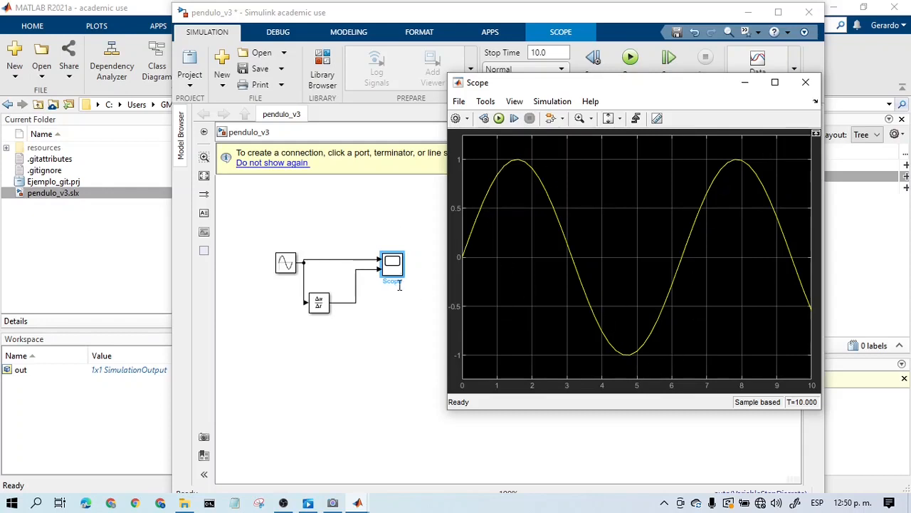
{"action": "left_click", "coordinate": [499, 119]}
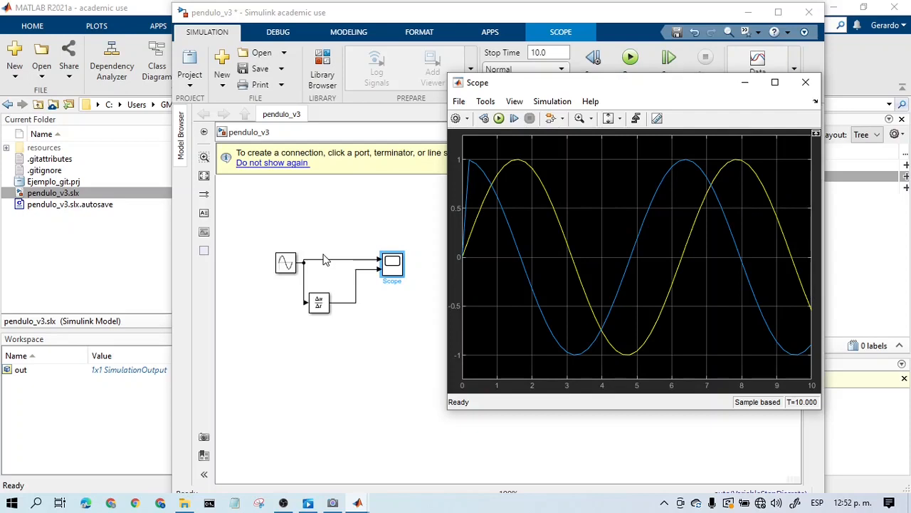
{"action": "left_click", "coordinate": [258, 69]}
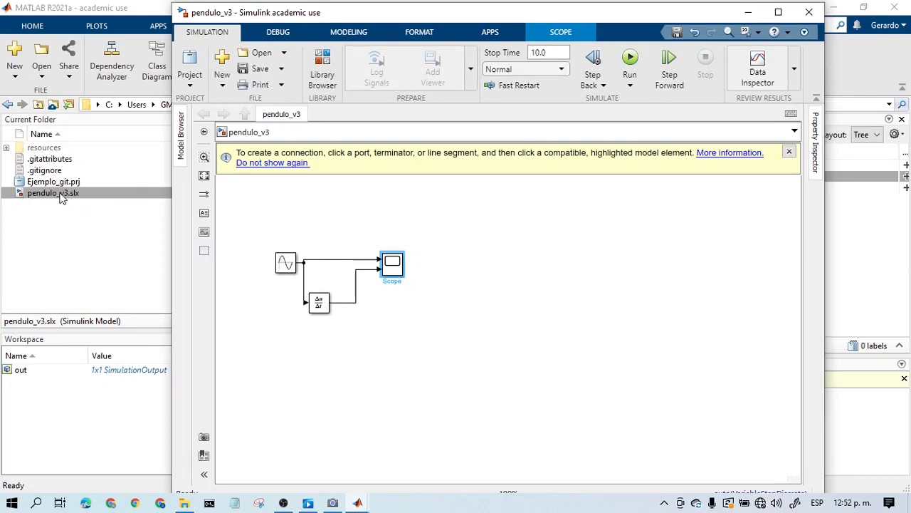
Commit the project with the comment "Se visualizó la posición y velocidad del péndulo" and widen the Git column of the project files.
{"action": "left_click", "coordinate": [145, 245]}
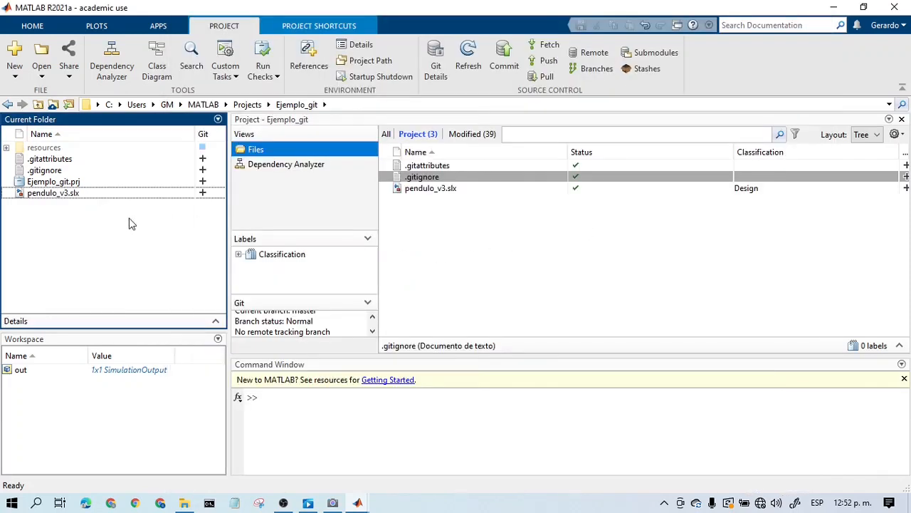
{"action": "left_click", "coordinate": [504, 57]}
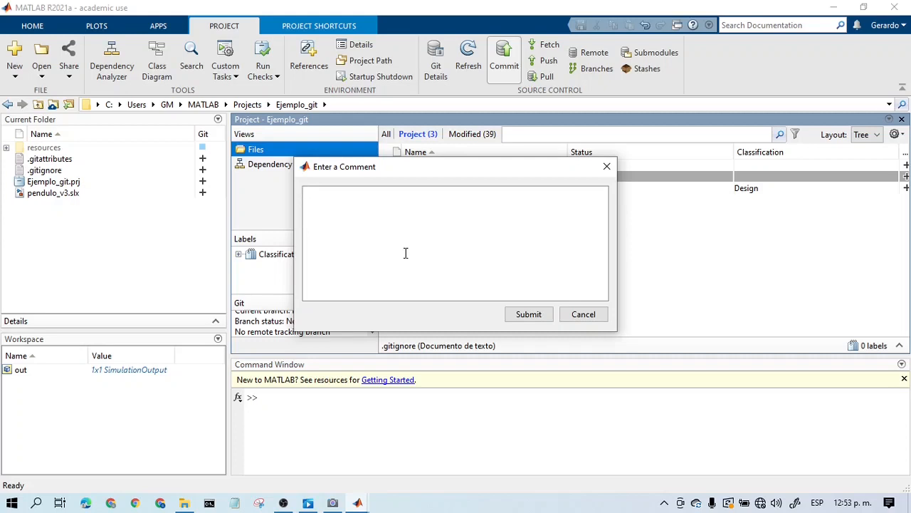
{"action": "type", "text": "Se visualizó la posición y velocidad del péndulo"}
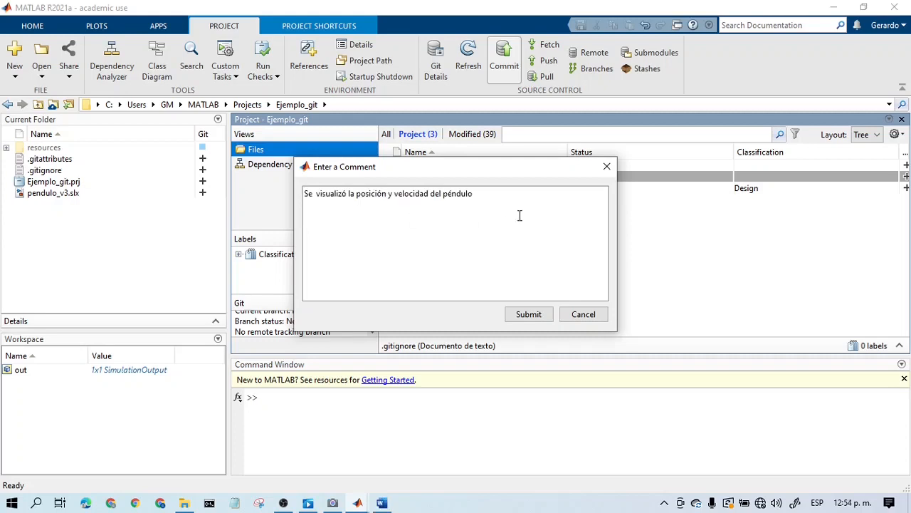
{"action": "left_click", "coordinate": [543, 314]}
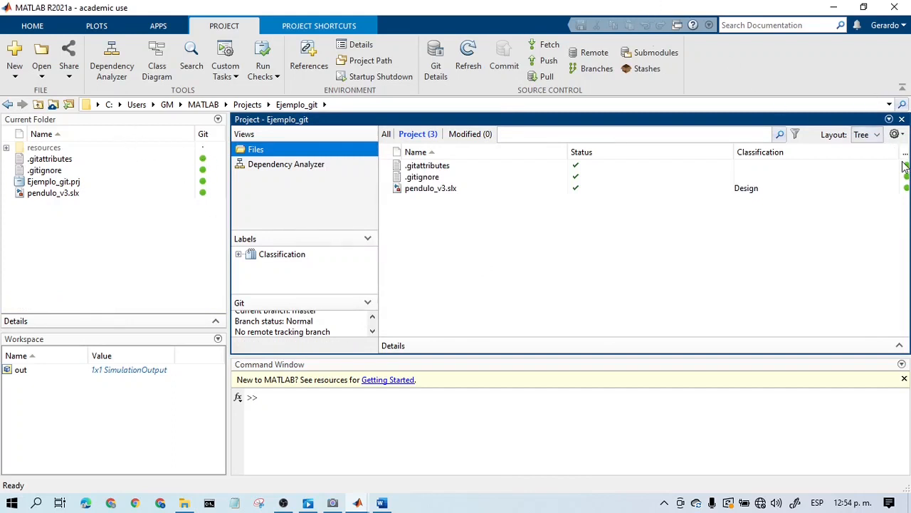
{"action": "left_click_drag", "start_coordinate": [900, 152], "coordinate": [823, 174]}
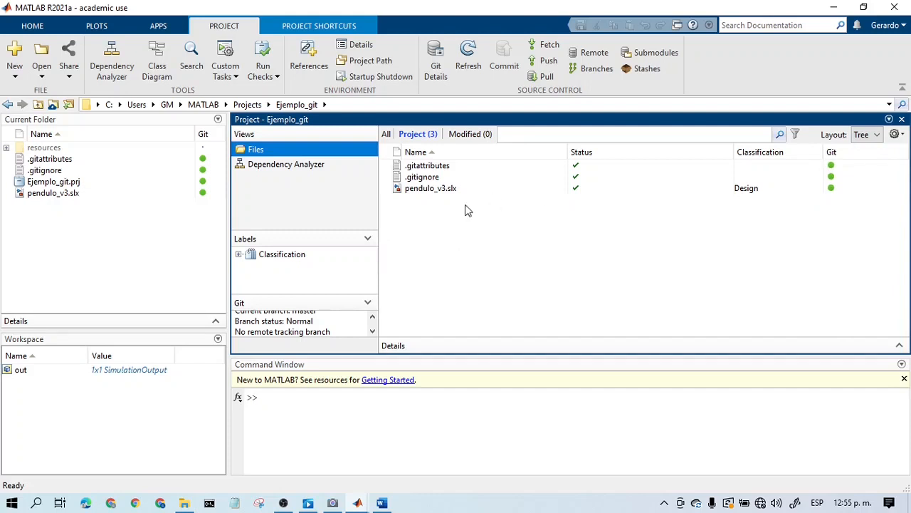
Duplicate the Derivative block in pendulo_v3, feed the copy from the first derivative's output, and connect it to the Scope.
{"action": "key", "text": "alt+Tab"}
{"action": "key", "text": "alt+Tab"}
{"action": "key", "text": "alt+Tab"}
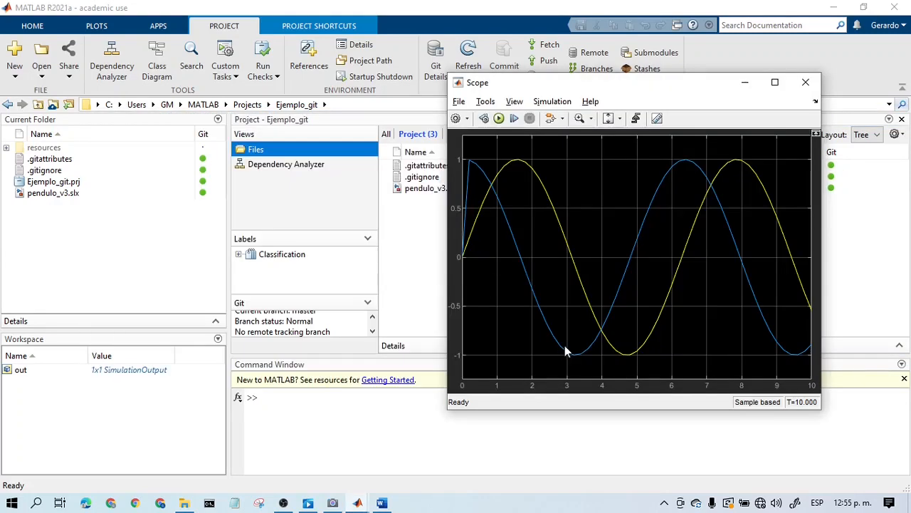
{"action": "key", "text": "alt+Tab"}
{"action": "key", "text": "alt+Tab"}
{"action": "key", "text": "alt+Tab"}
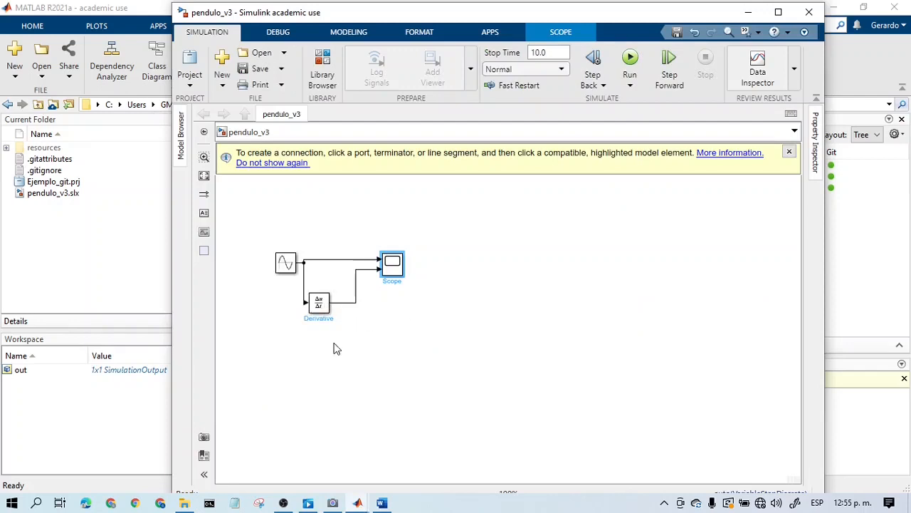
{"action": "left_click", "coordinate": [322, 304]}
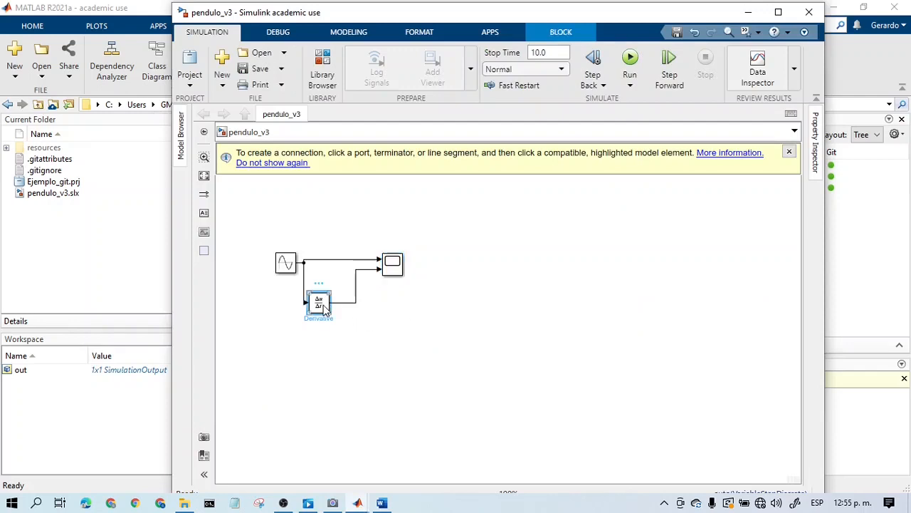
{"action": "left_click_drag", "start_coordinate": [324, 306], "coordinate": [353, 341]}
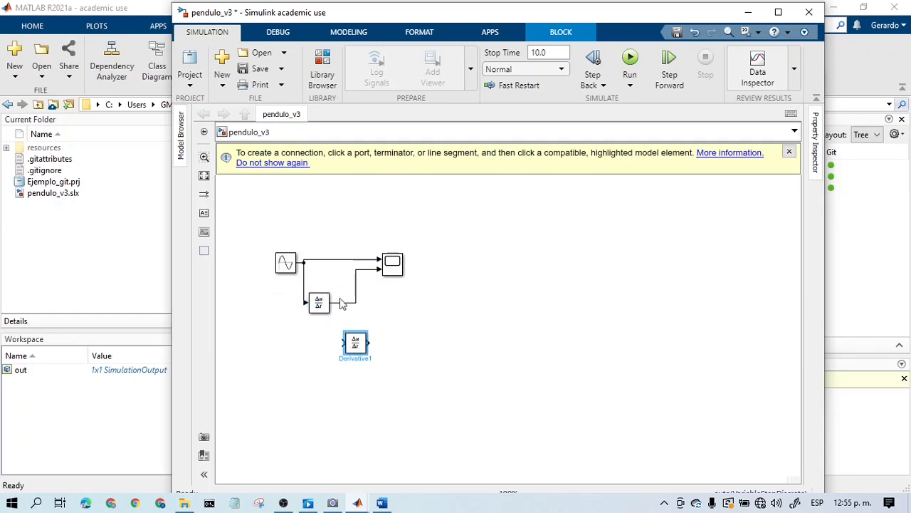
{"action": "left_click", "coordinate": [339, 304]}
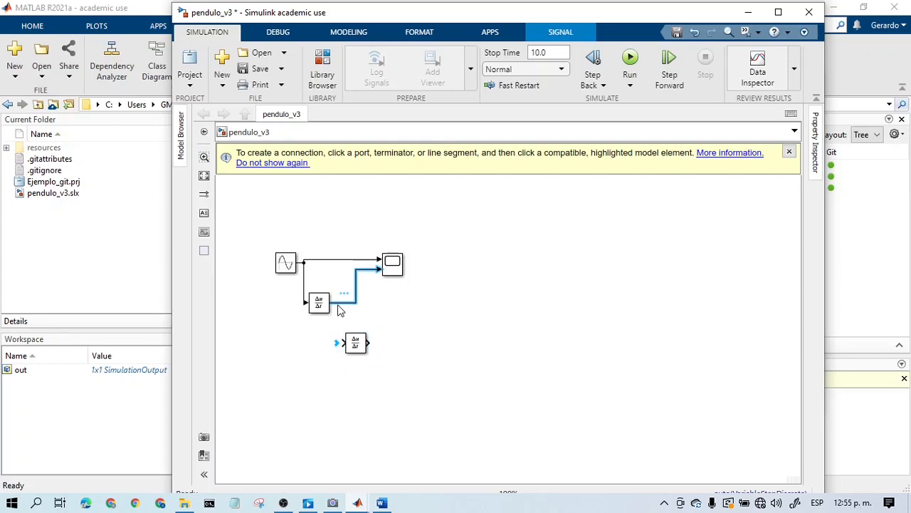
{"action": "left_click_drag", "start_coordinate": [338, 307], "coordinate": [344, 343]}
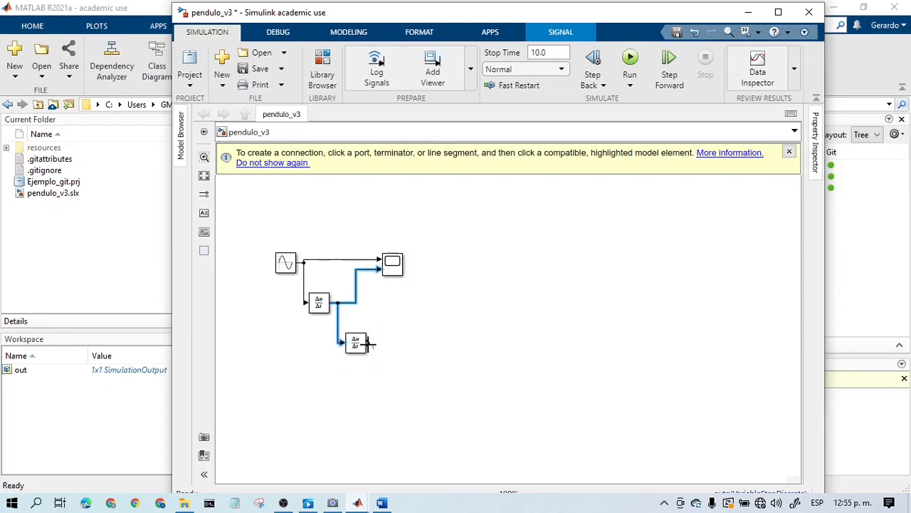
{"action": "mouse_move", "coordinate": [370, 345]}
{"action": "left_mouse_down"}
{"action": "mouse_move", "coordinate": [387, 260]}
{"action": "mouse_move", "coordinate": [381, 273]}
{"action": "left_mouse_up"}
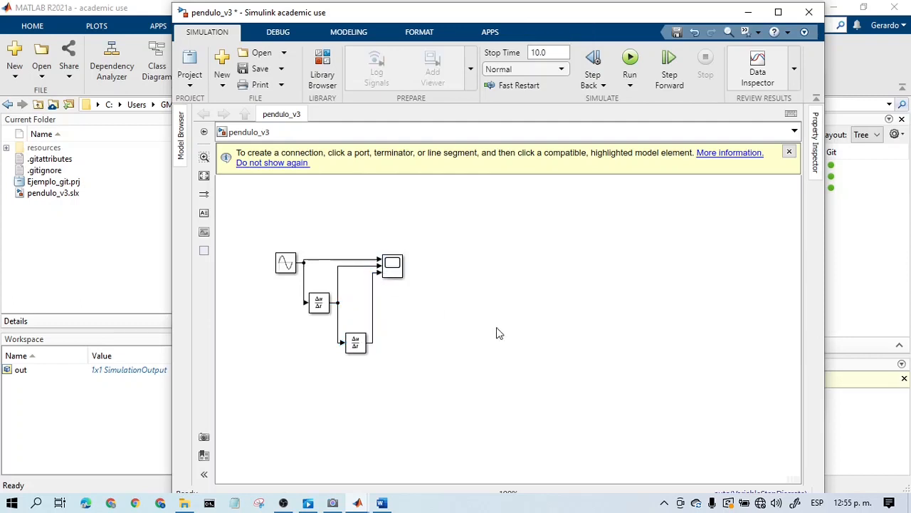
Open the Scope and run the simulation to plot the sine with its first and second derivatives.
{"action": "left_click", "coordinate": [395, 273]}
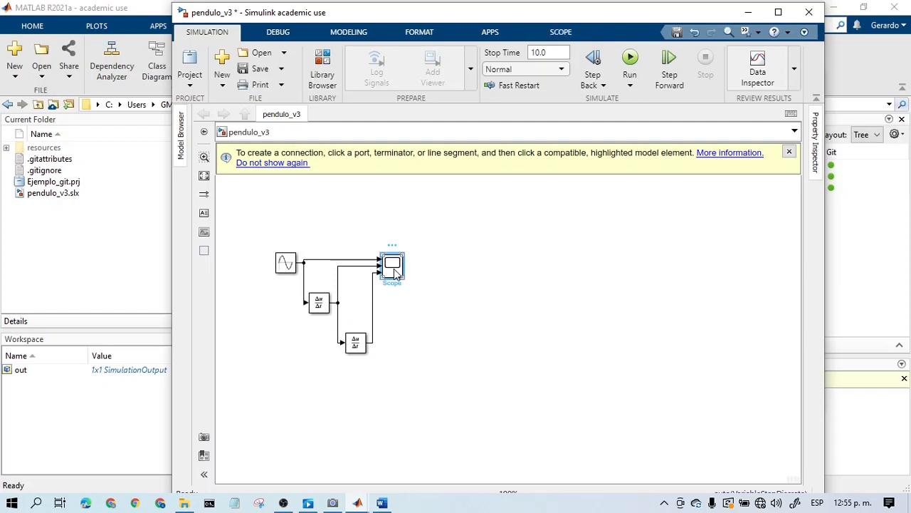
{"action": "double_click", "coordinate": [395, 273]}
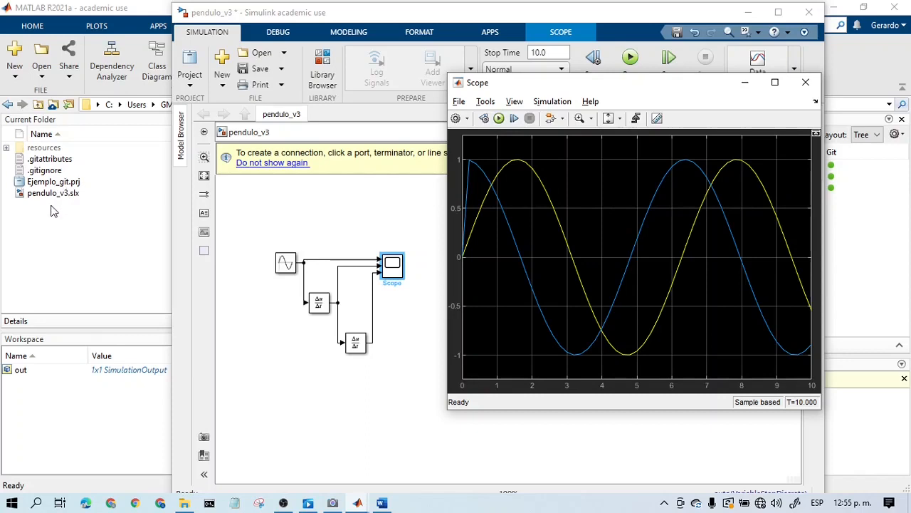
{"action": "left_click", "coordinate": [498, 119]}
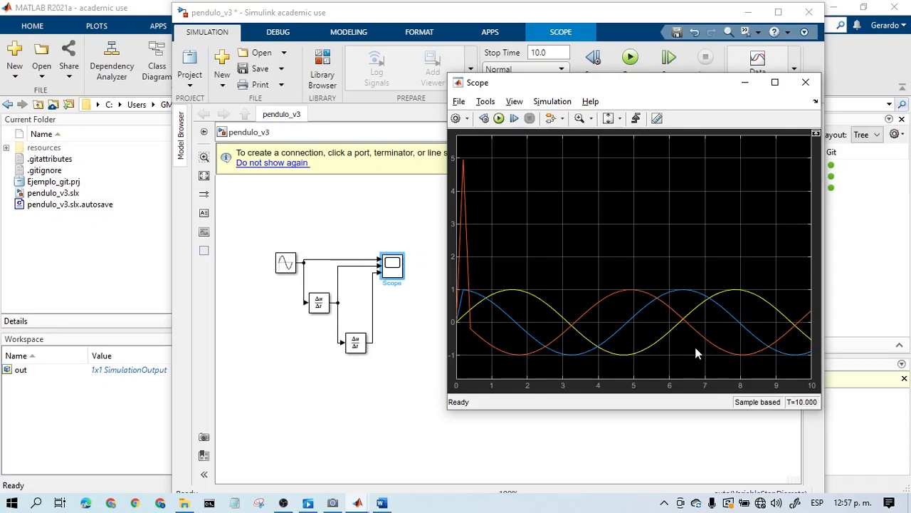
{"action": "left_click", "coordinate": [419, 385]}
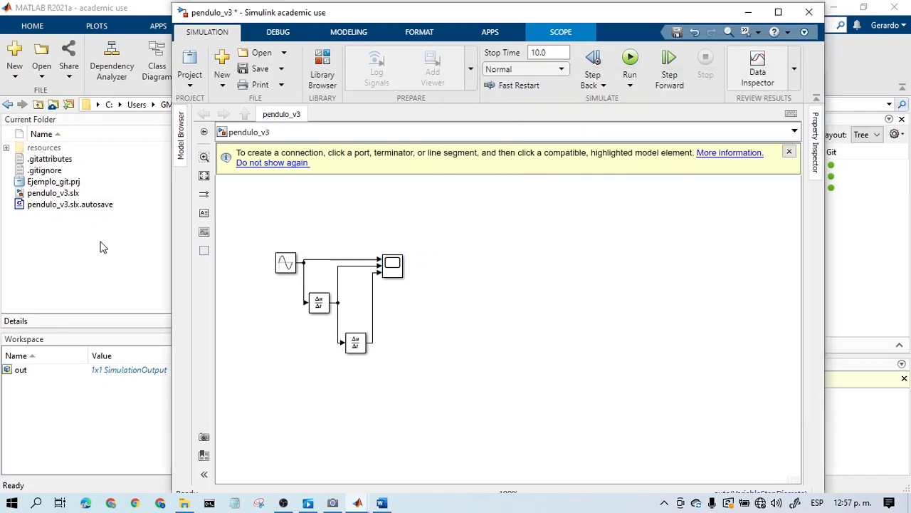
Check the Git status of pendulo_v3.slx in the MATLAB project and return to the Simulink model.
{"action": "left_click", "coordinate": [158, 193]}
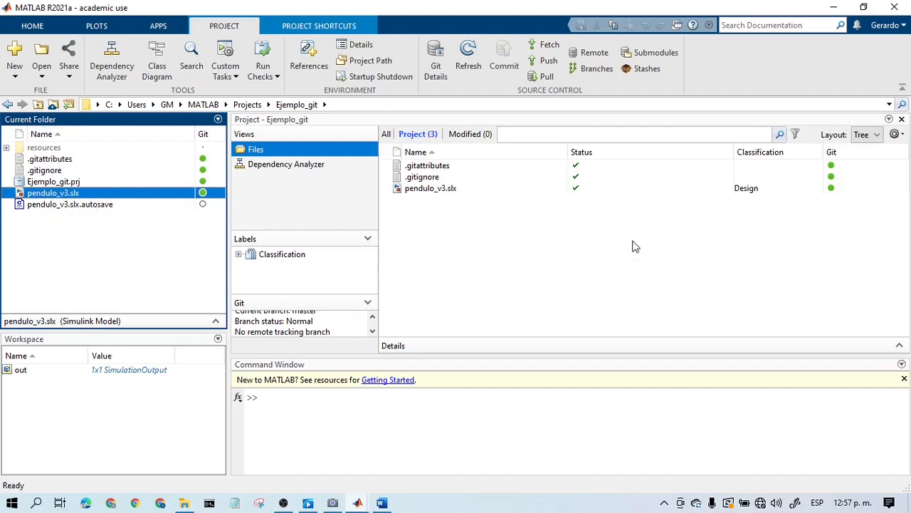
{"action": "key", "text": "alt+Tab"}
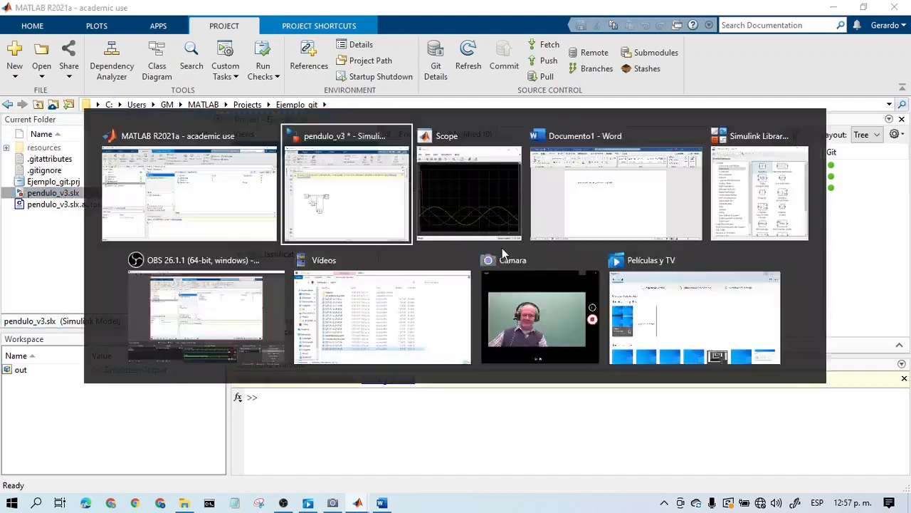
{"action": "key", "text": "alt+Tab"}
{"action": "key", "text": "alt+Tab"}
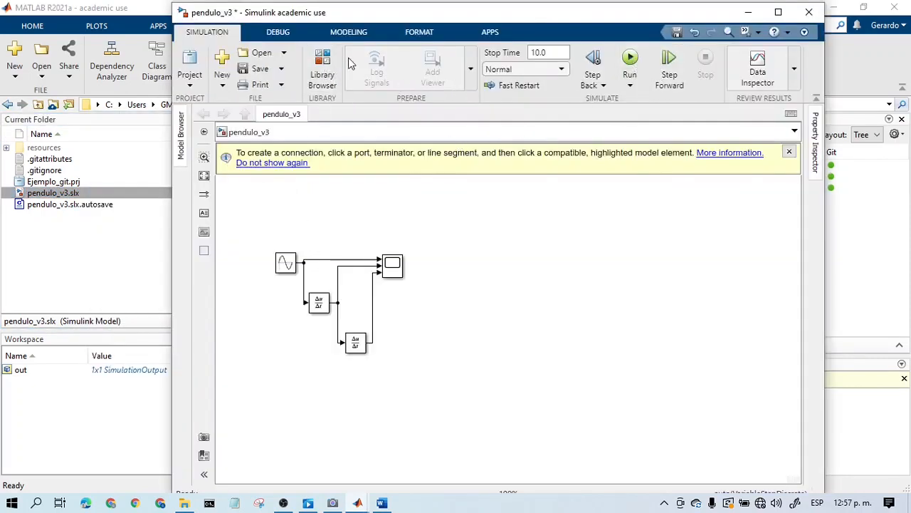
Save the pendulo_v3 model and return to the MATLAB project to check its Git status.
{"action": "left_click", "coordinate": [260, 73]}
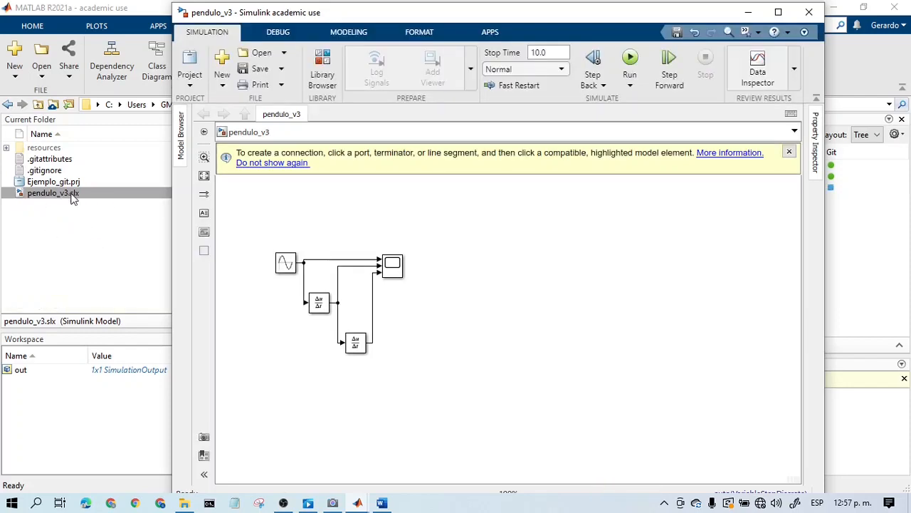
{"action": "left_click", "coordinate": [105, 254]}
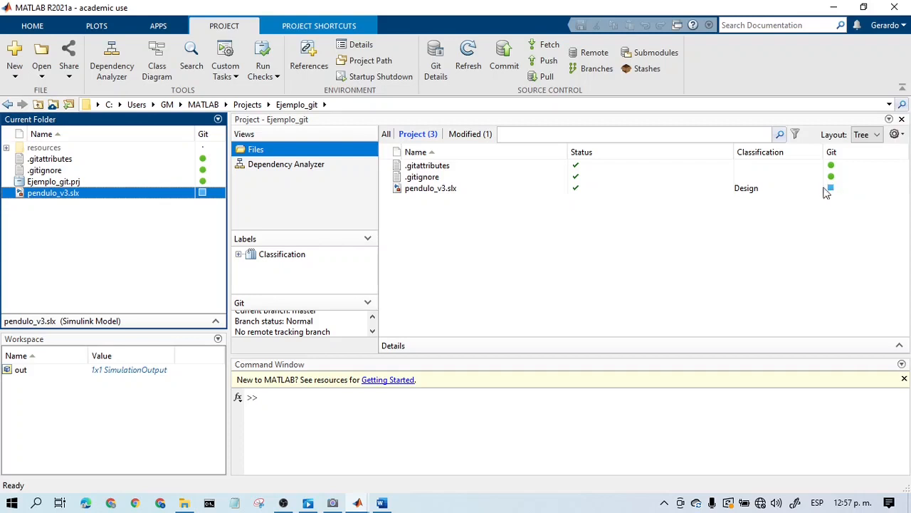
{"action": "mouse_move", "coordinate": [835, 191]}
Commit the modified project with the comment "Se adicionó la segunda derivada".
{"action": "left_click", "coordinate": [495, 217]}
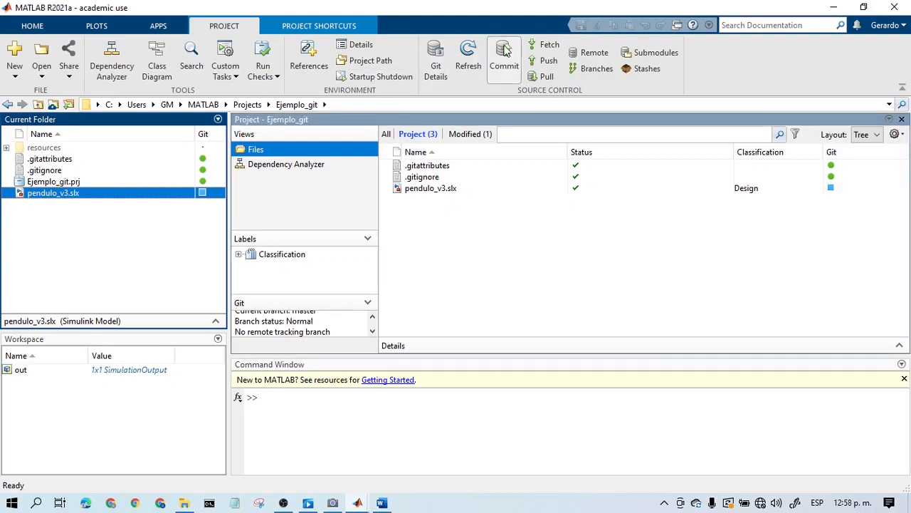
{"action": "left_click", "coordinate": [504, 50]}
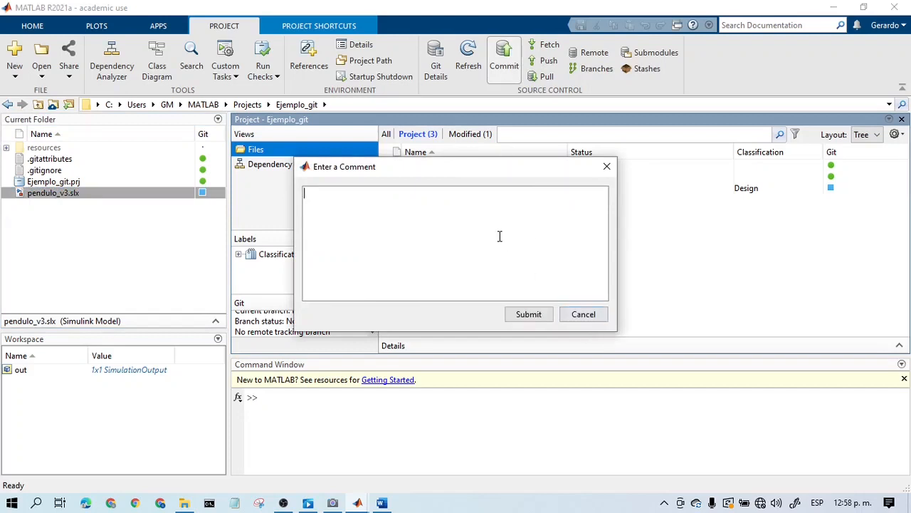
{"action": "type", "text": "Se adicionó la segunda derivada"}
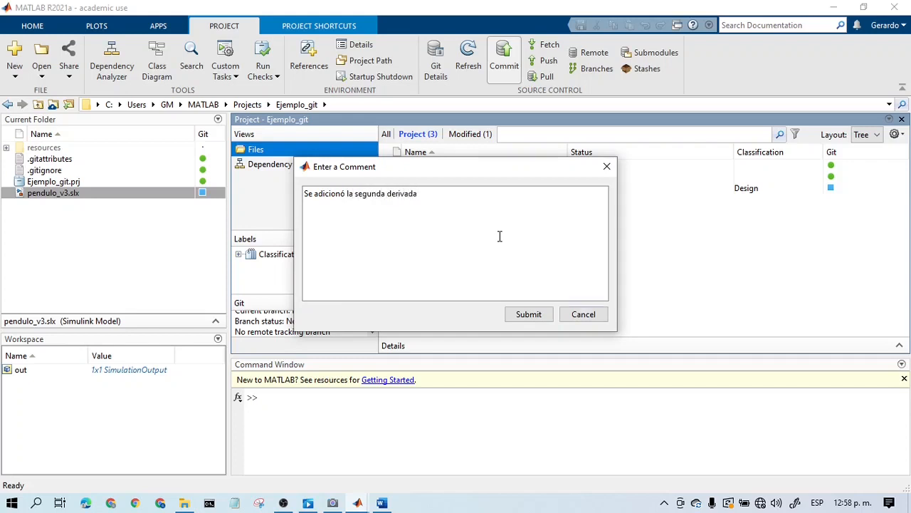
{"action": "left_click", "coordinate": [528, 318]}
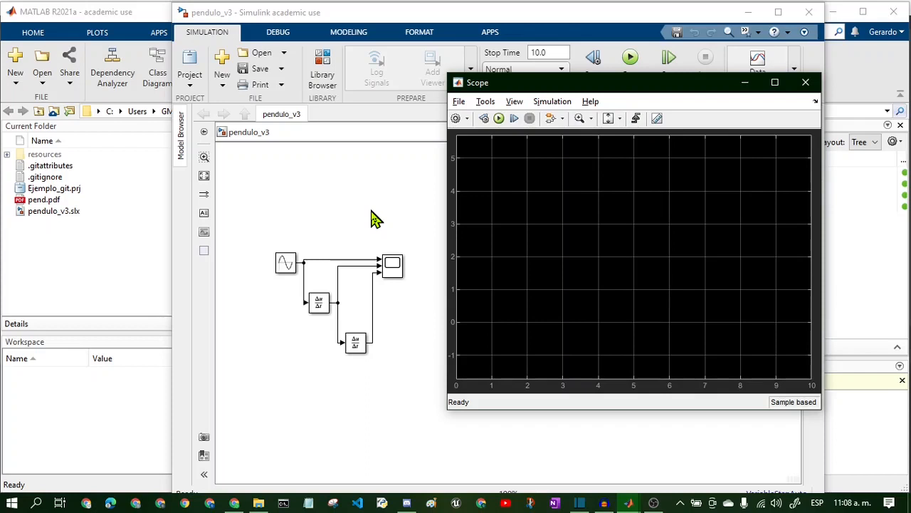
Return to the Ejemplo_git project and show the source control revisions of pendulo_v3.slx.
{"action": "left_click", "coordinate": [164, 14]}
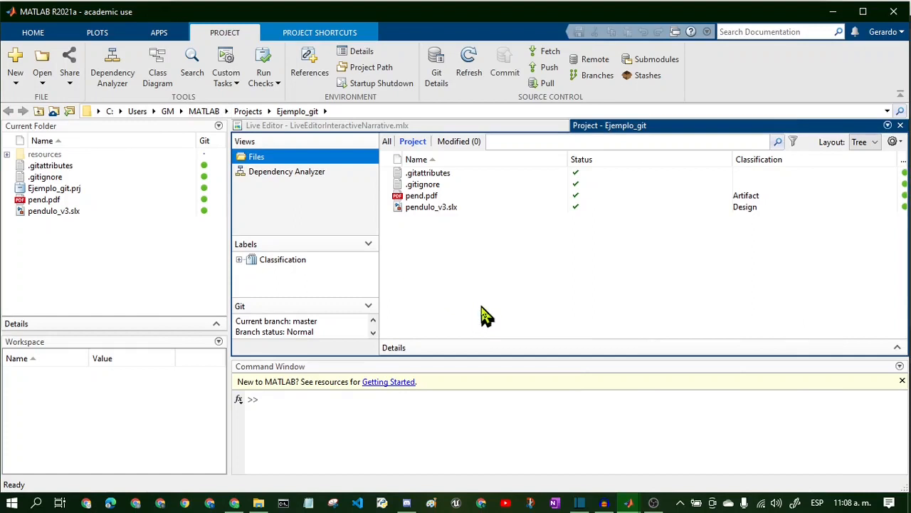
{"action": "right_click", "coordinate": [428, 214]}
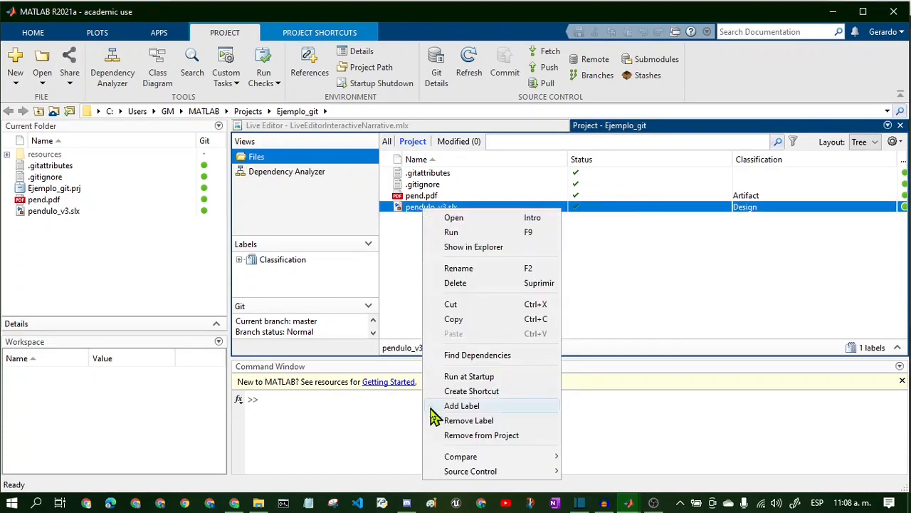
{"action": "mouse_move", "coordinate": [475, 472]}
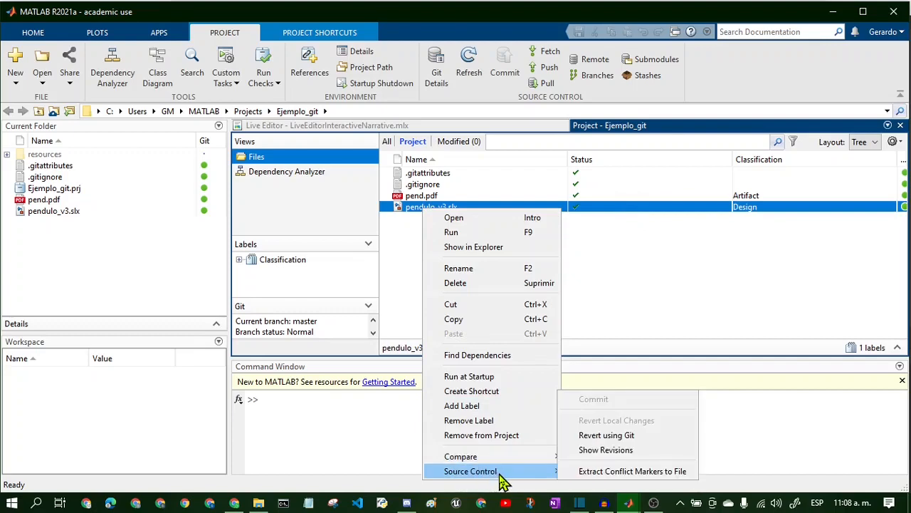
{"action": "left_click", "coordinate": [636, 450]}
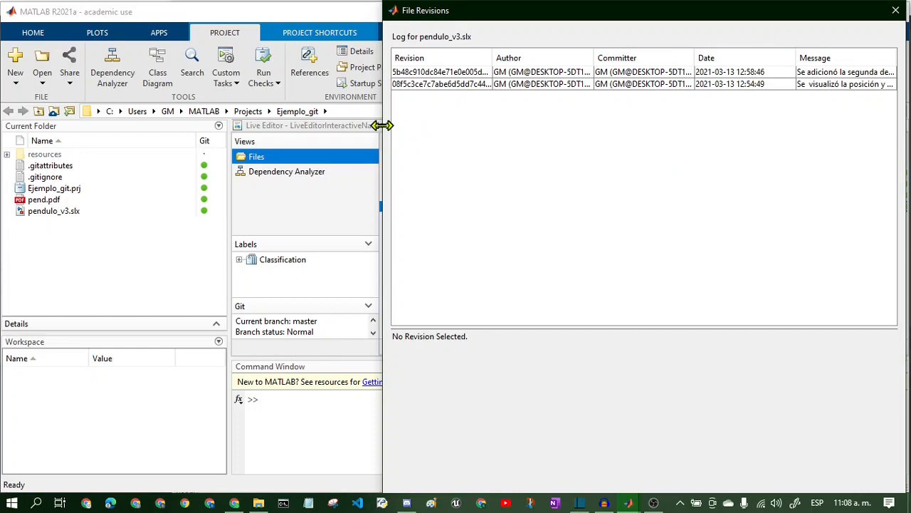
Enlarge the File Revisions window, adjust its columns to show the full revision hashes and more of the messages, and reposition the window.
{"action": "left_click_drag", "start_coordinate": [380, 124], "coordinate": [230, 136]}
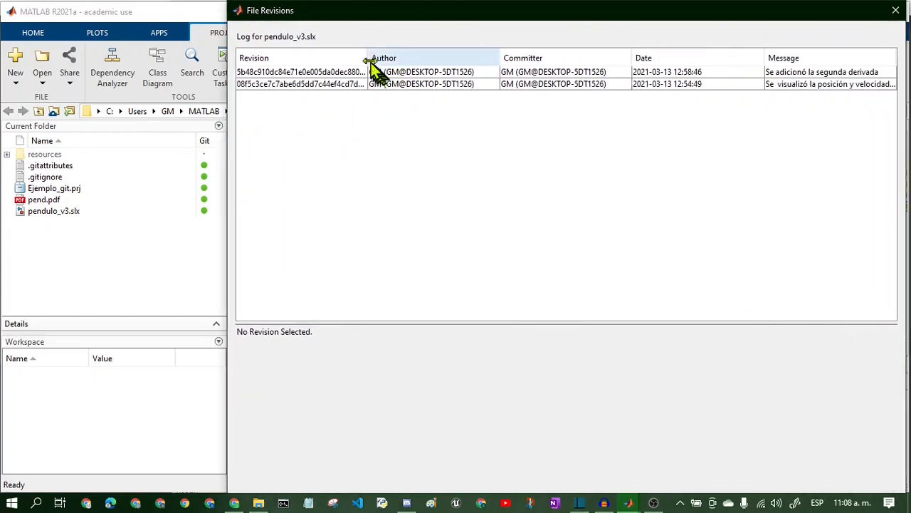
{"action": "left_click_drag", "start_coordinate": [363, 55], "coordinate": [433, 55]}
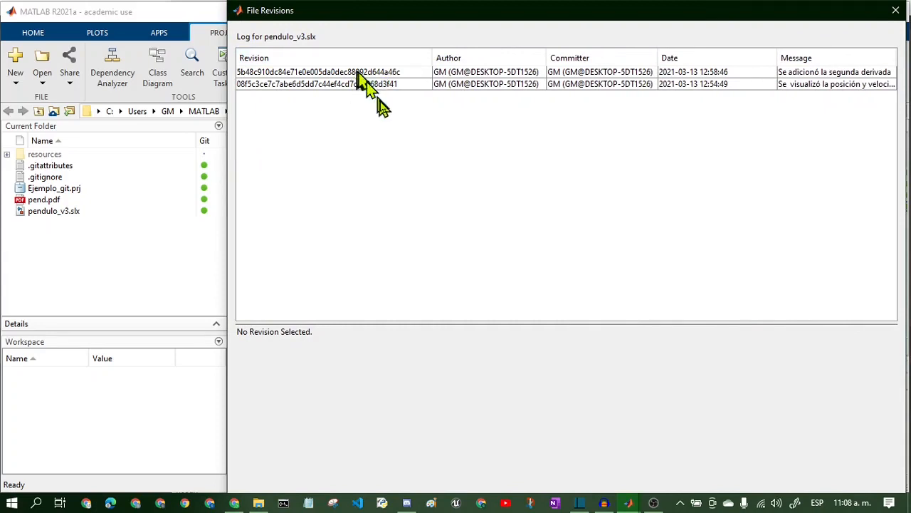
{"action": "left_click_drag", "start_coordinate": [429, 57], "coordinate": [413, 55]}
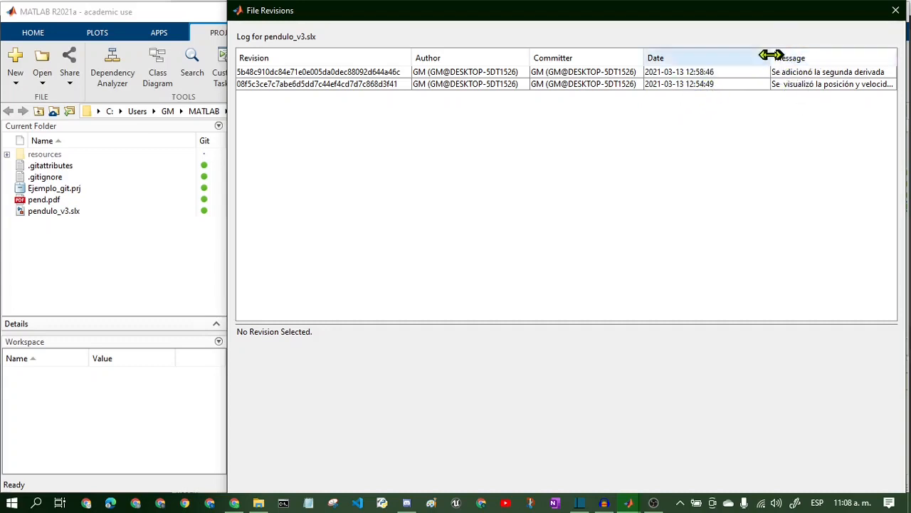
{"action": "left_click_drag", "start_coordinate": [769, 55], "coordinate": [739, 57]}
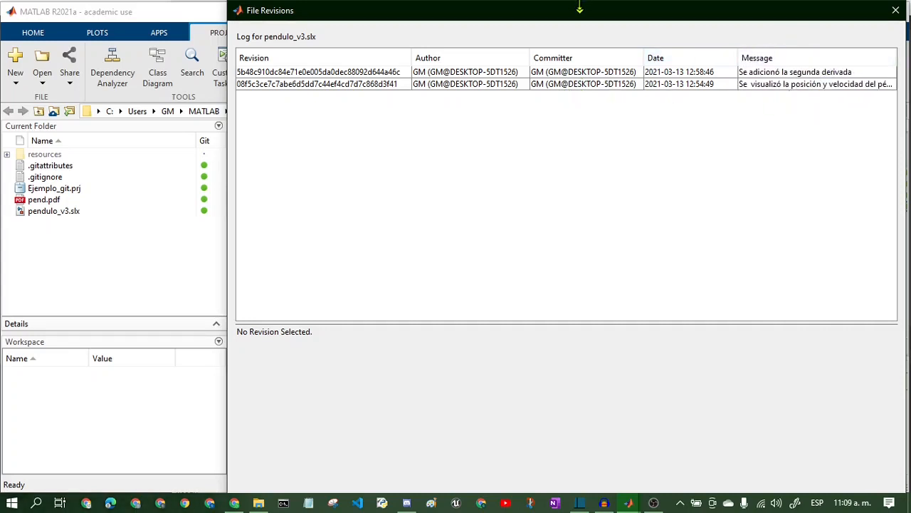
{"action": "left_click_drag", "start_coordinate": [574, 5], "coordinate": [564, 68]}
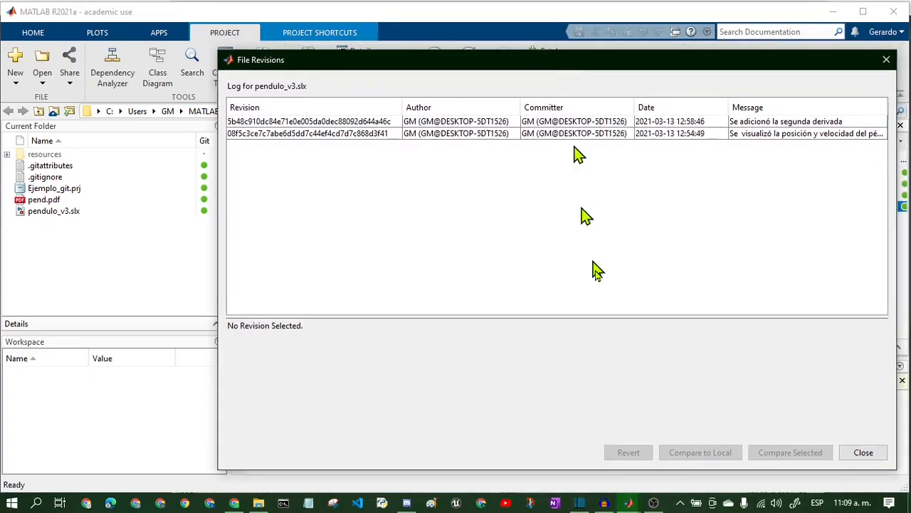
Compare the two committed revisions of pendulo_v3.slx with each other, allowing the open pendulo_v3 model to close.
{"action": "left_click", "coordinate": [535, 135]}
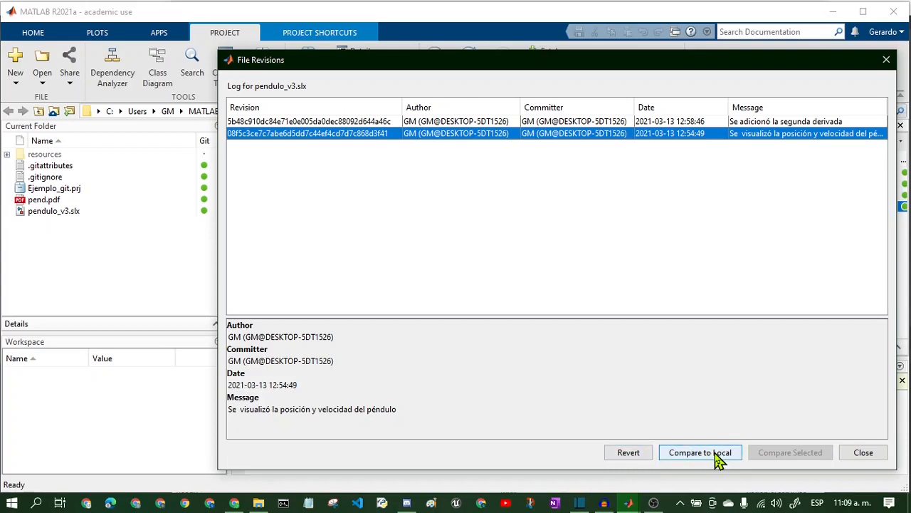
{"action": "left_click", "coordinate": [525, 122], "text": "ctrl"}
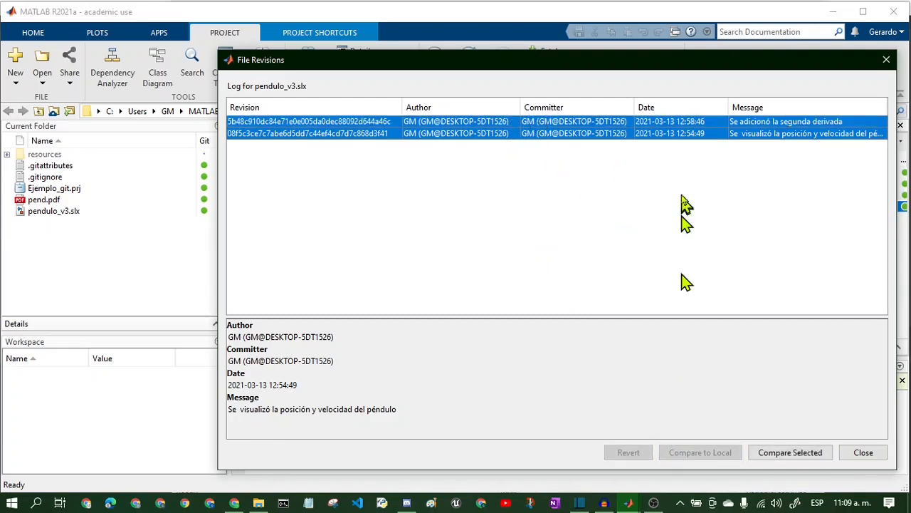
{"action": "left_click", "coordinate": [775, 450]}
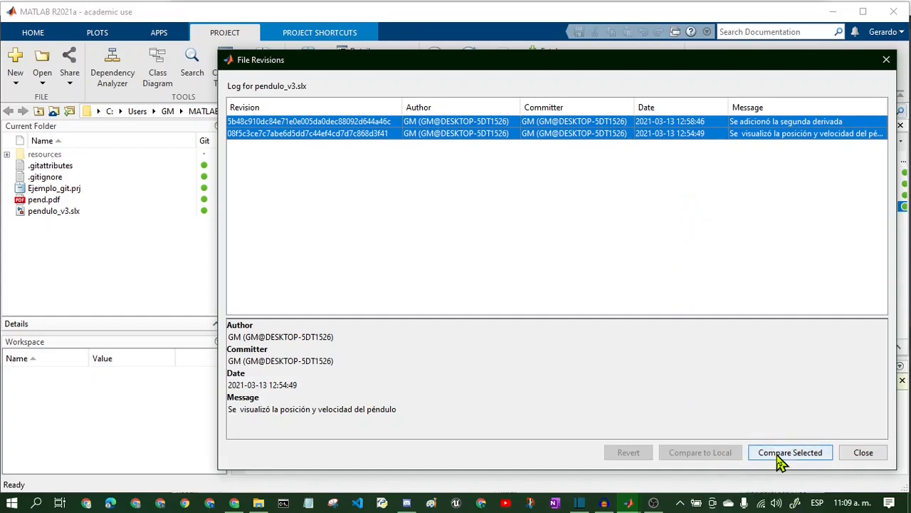
{"action": "left_click", "coordinate": [778, 460]}
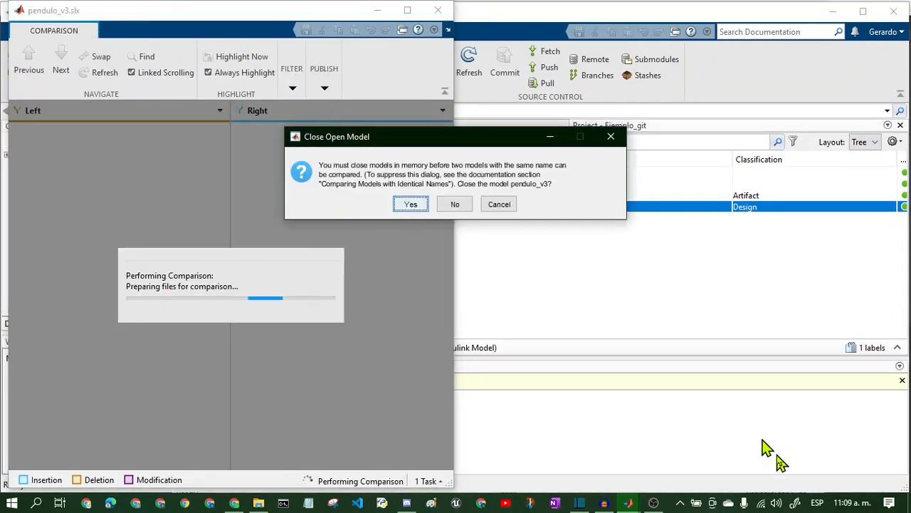
{"action": "left_click", "coordinate": [415, 206]}
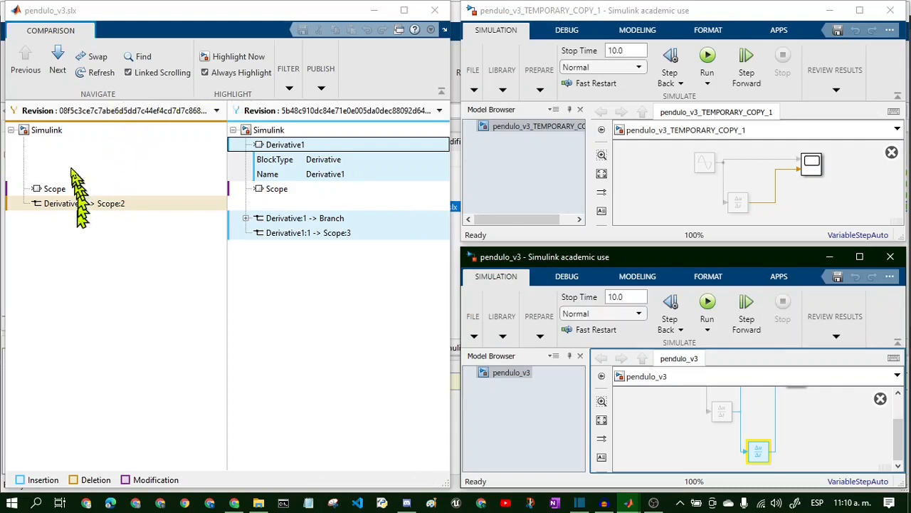
Examine the Derivative, Derivative1, Scope and connection differences between the two revisions in the models, then close the comparison.
{"action": "left_click", "coordinate": [50, 206]}
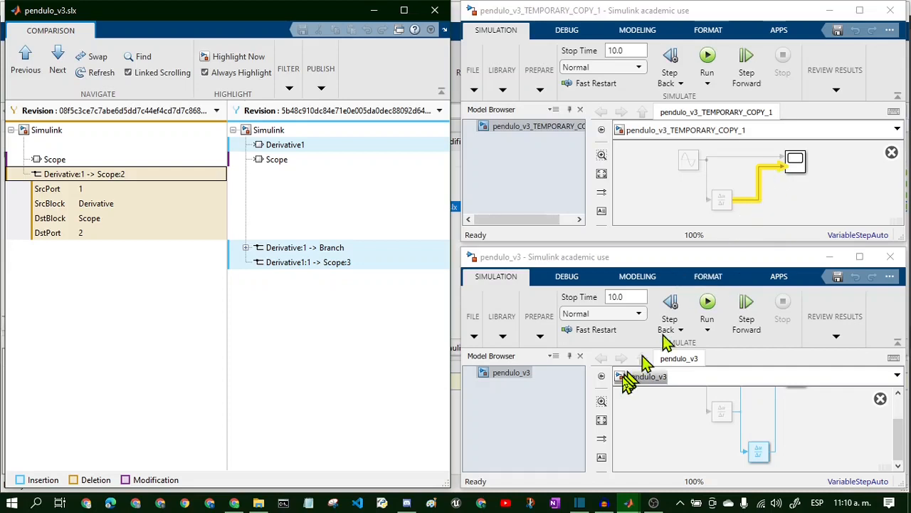
{"action": "left_click", "coordinate": [280, 148]}
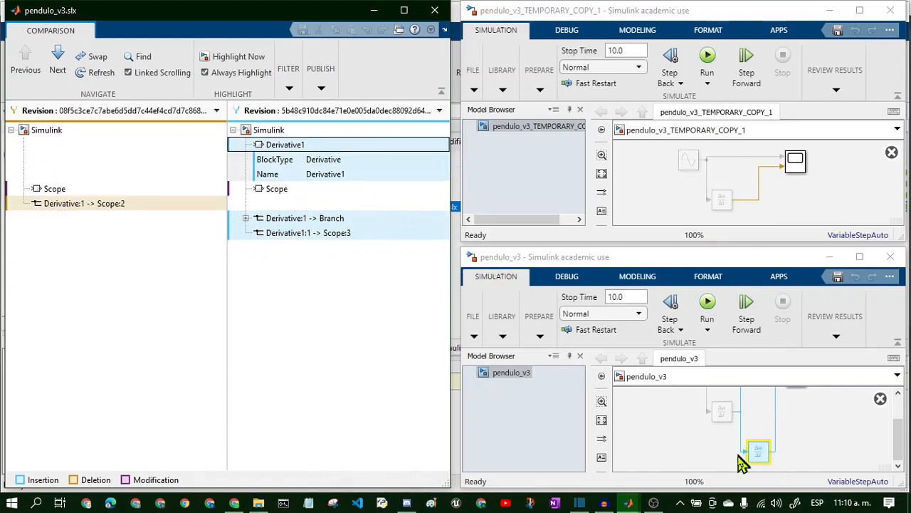
{"action": "left_click", "coordinate": [277, 191]}
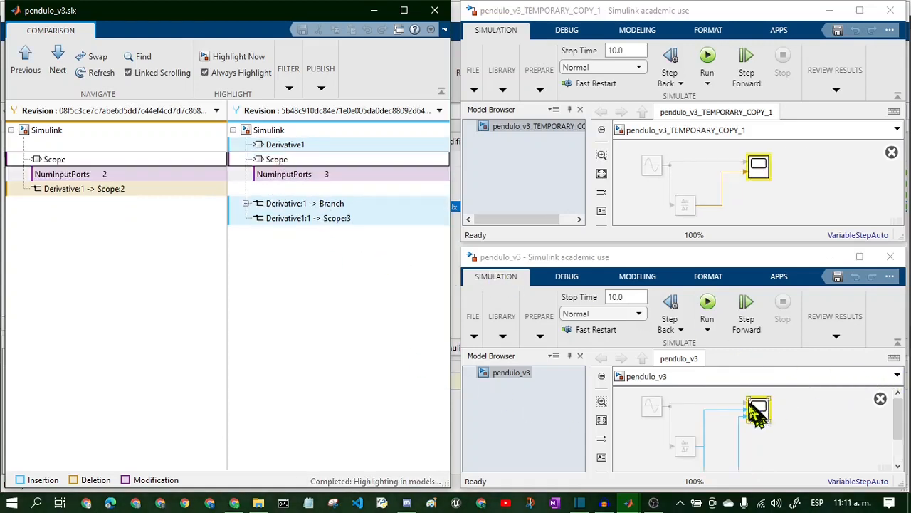
{"action": "left_click", "coordinate": [283, 205]}
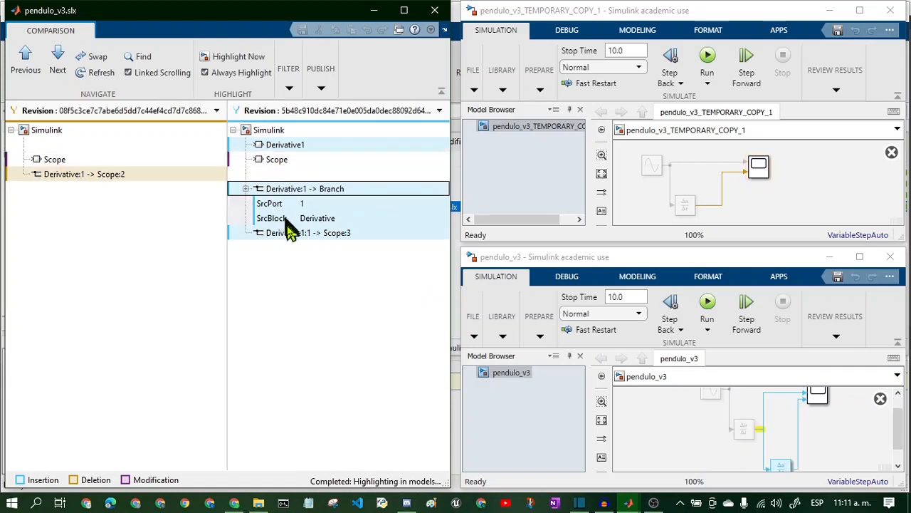
{"action": "left_click", "coordinate": [288, 233]}
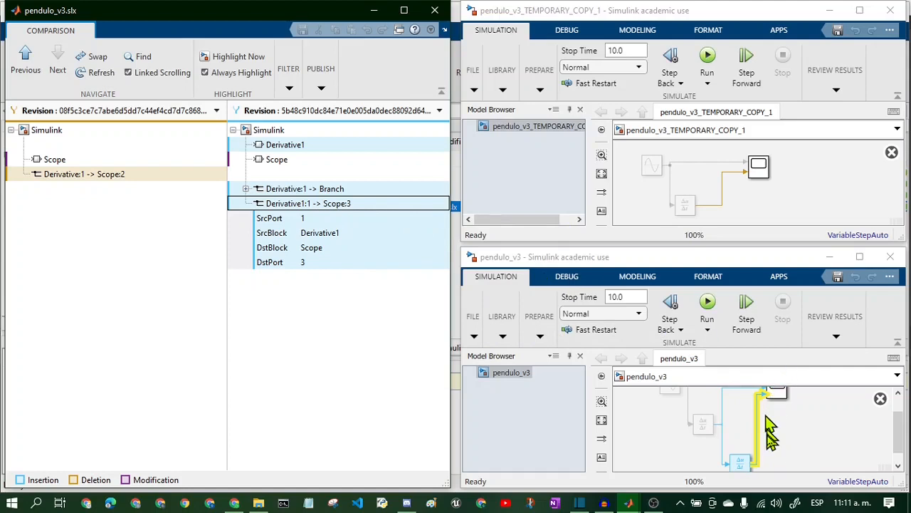
{"action": "left_click", "coordinate": [752, 178]}
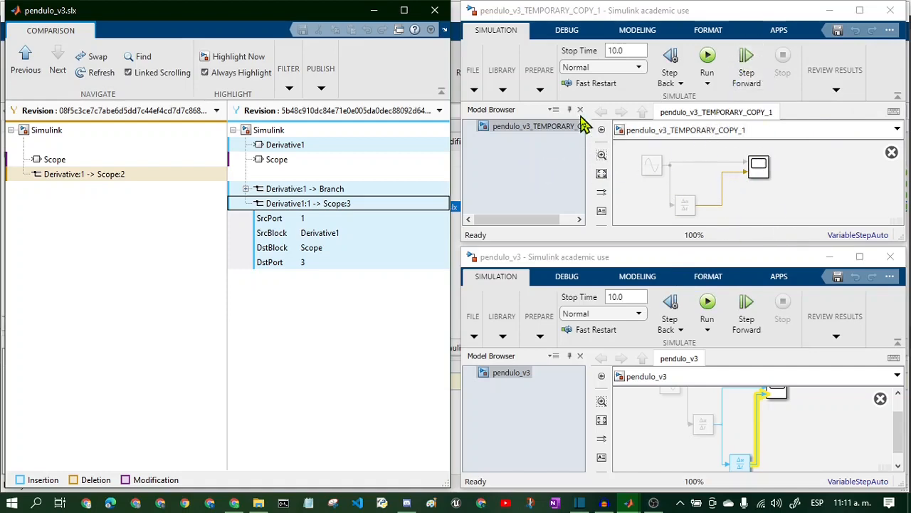
{"action": "left_click", "coordinate": [434, 10]}
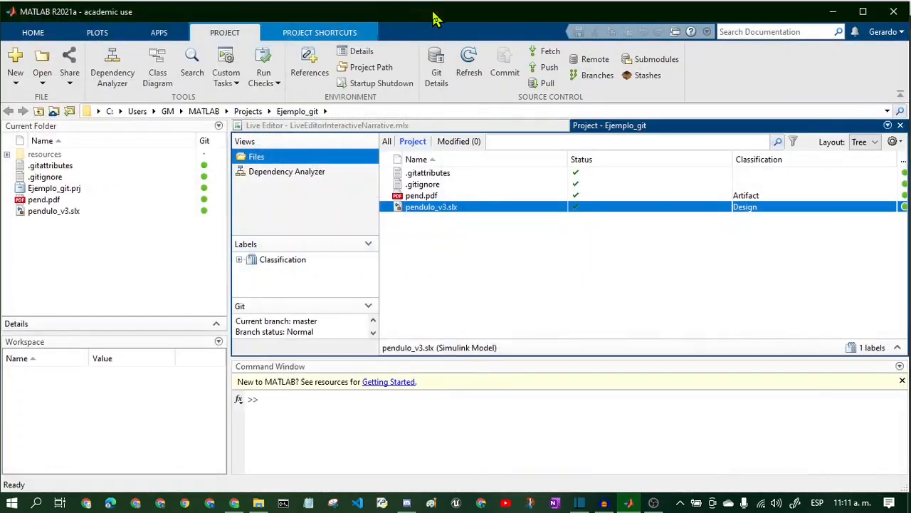